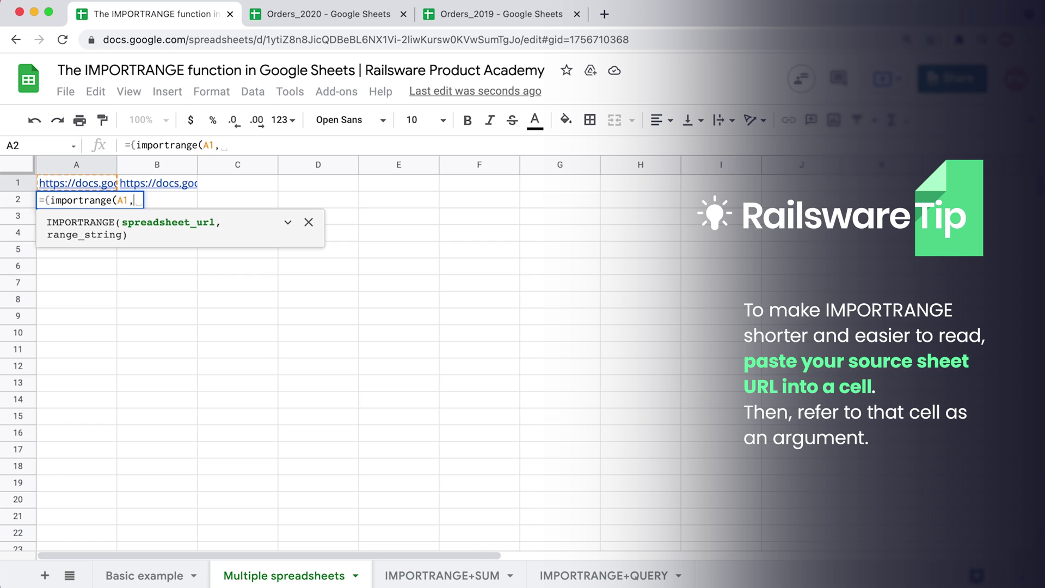
Complete the A2 IMPORTRANGE with range "Orders_January!A1:G17" and append a duplicate of the function after a semicolon.
text(_January!A)
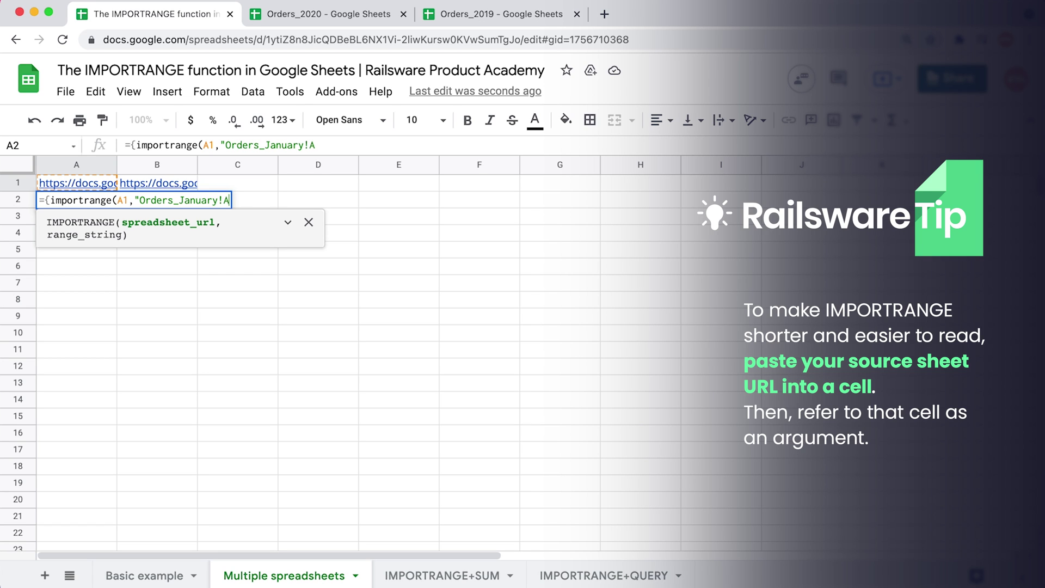
text(1:G17");)
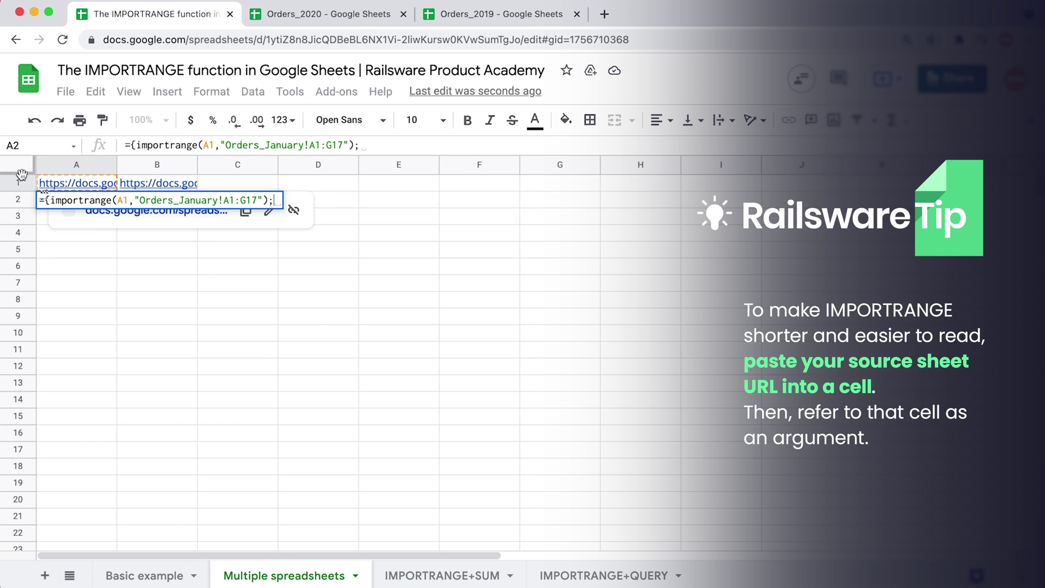
drag(49, 200, 265, 201)
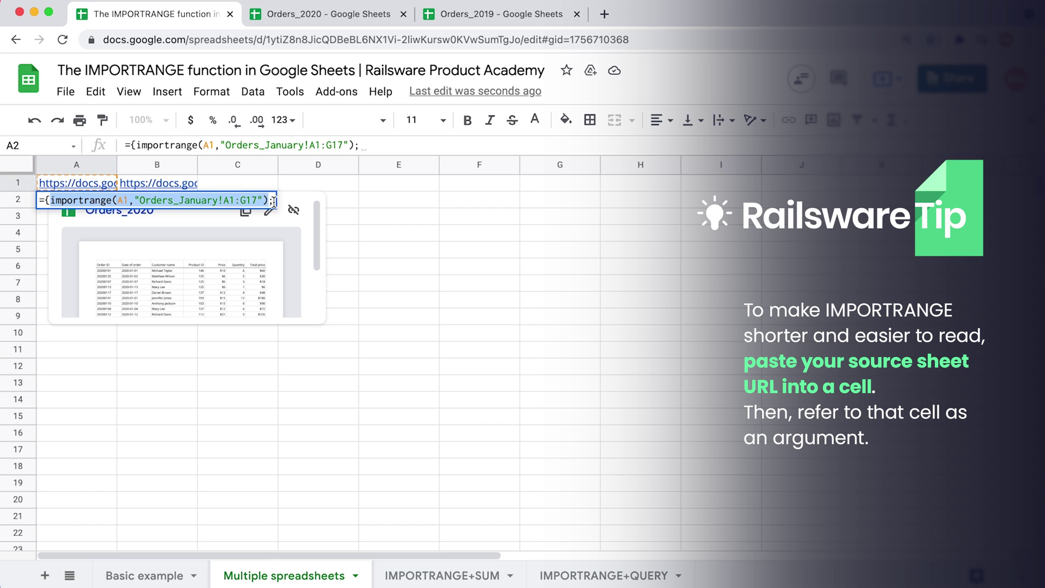
click(273, 201)
text(importrange(A1,"Orders_January!A1:G17"))
Point the second IMPORTRANGE in A2 to the URL in B1, close the array brace and enter the formula.
double_click(345, 201)
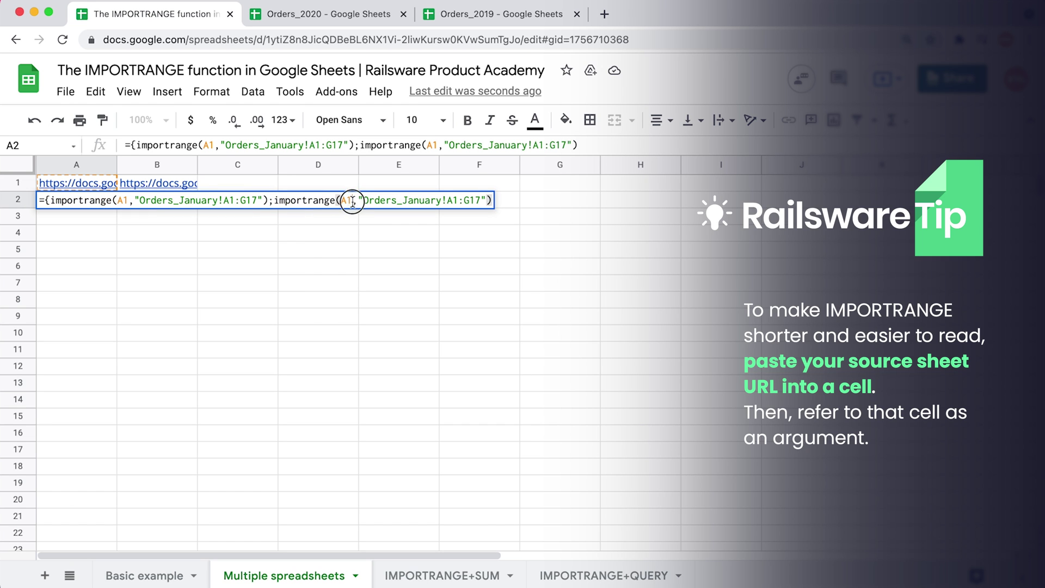
text(B1)
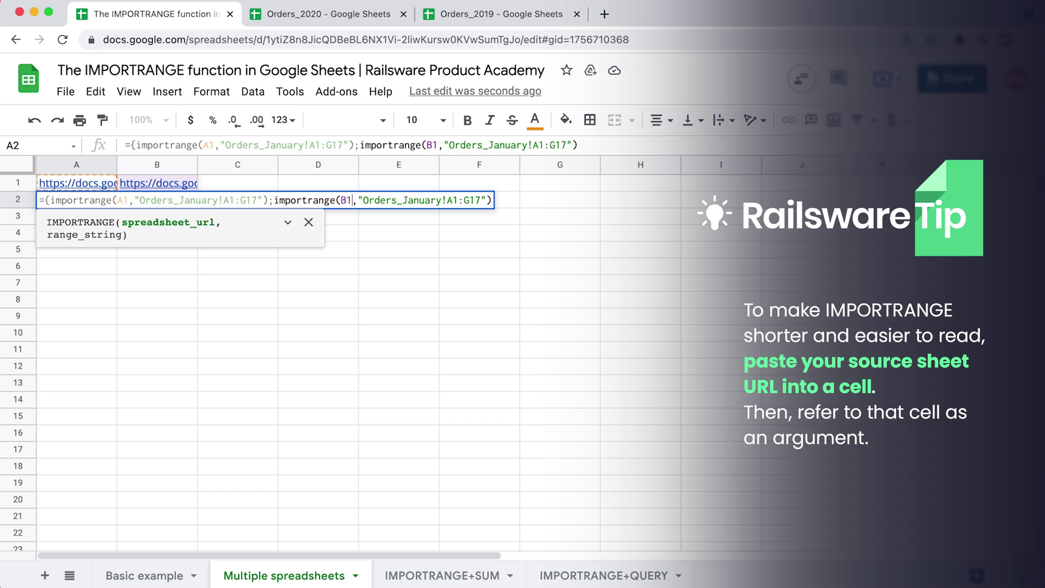
click(492, 201)
text(})
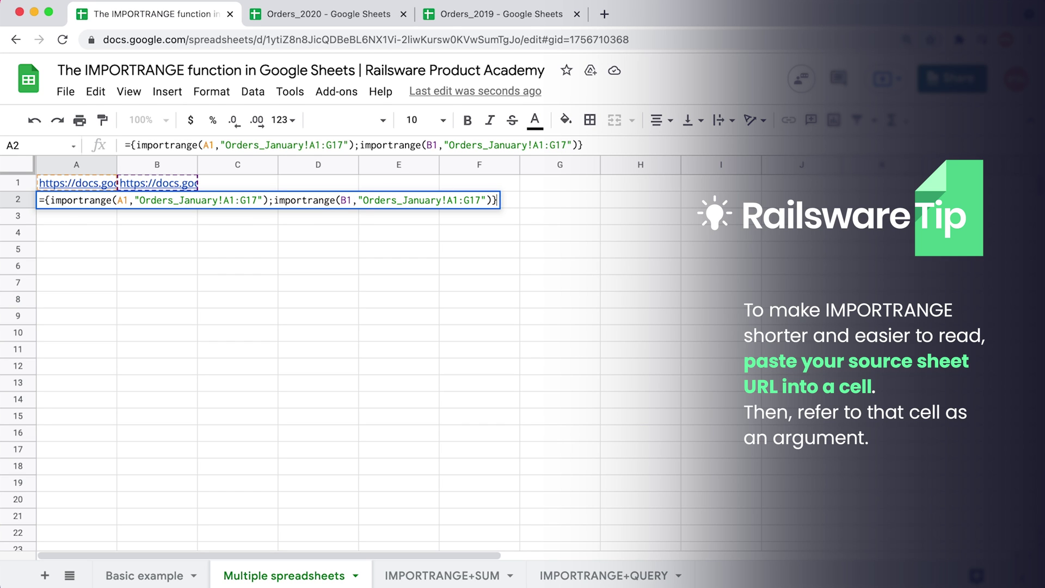
key(Return)
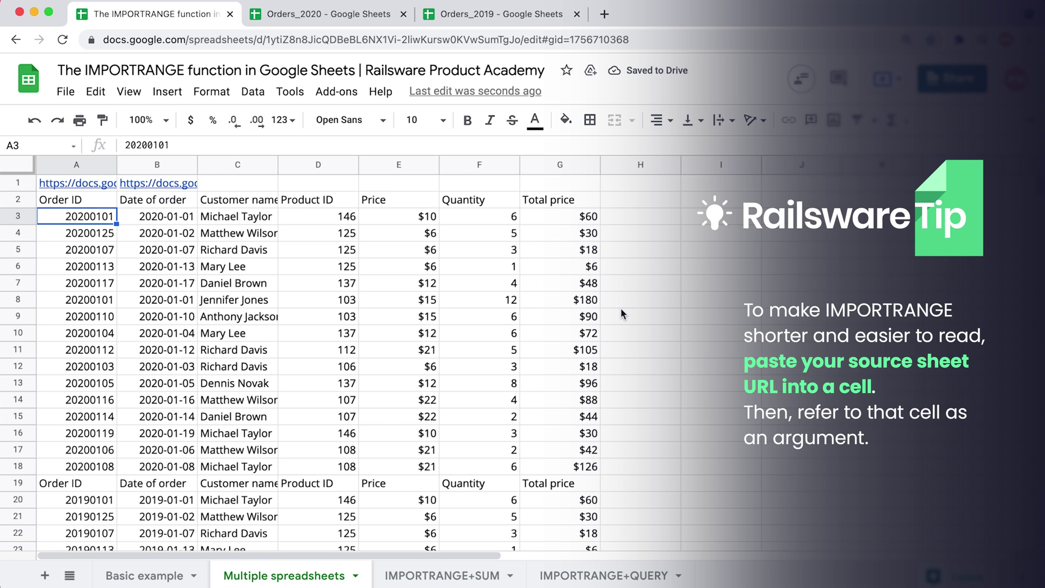
Change the first import range in the A2 formula to the unlimited range Orders_January!A:G.
scroll(620, 308, down, 2)
scroll(620, 308, down, 4)
scroll(621, 308, up, 6)
click(235, 202)
double_click(234, 202)
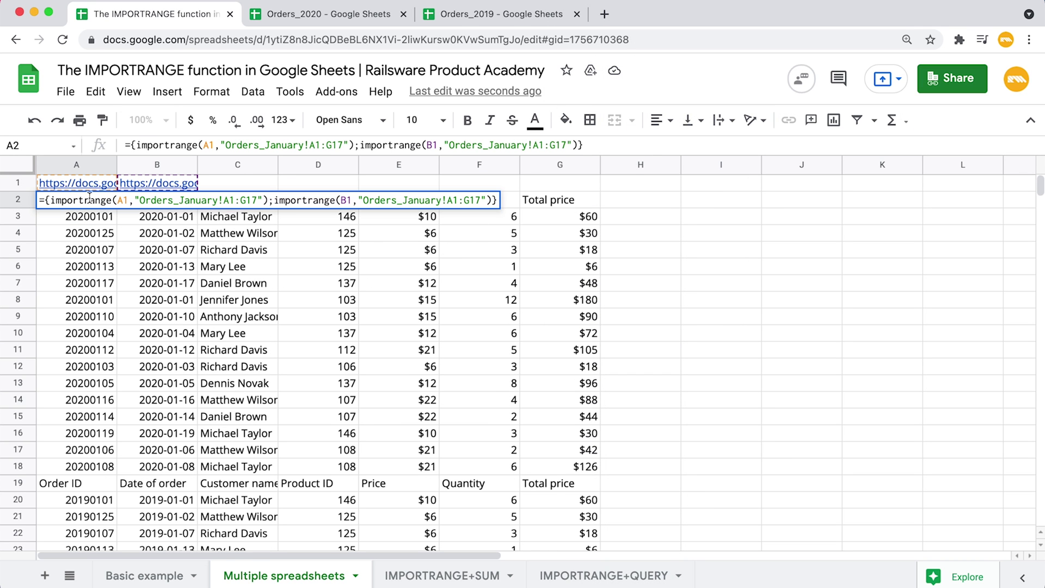
key(BackSpace)
key(Right)
key(Right)
key(Delete)
key(Delete)
Change the second import range in the A2 formula to Orders_January!A:G and enter the formula.
click(441, 200)
key(BackSpace)
key(Right)
key(Delete)
key(Delete)
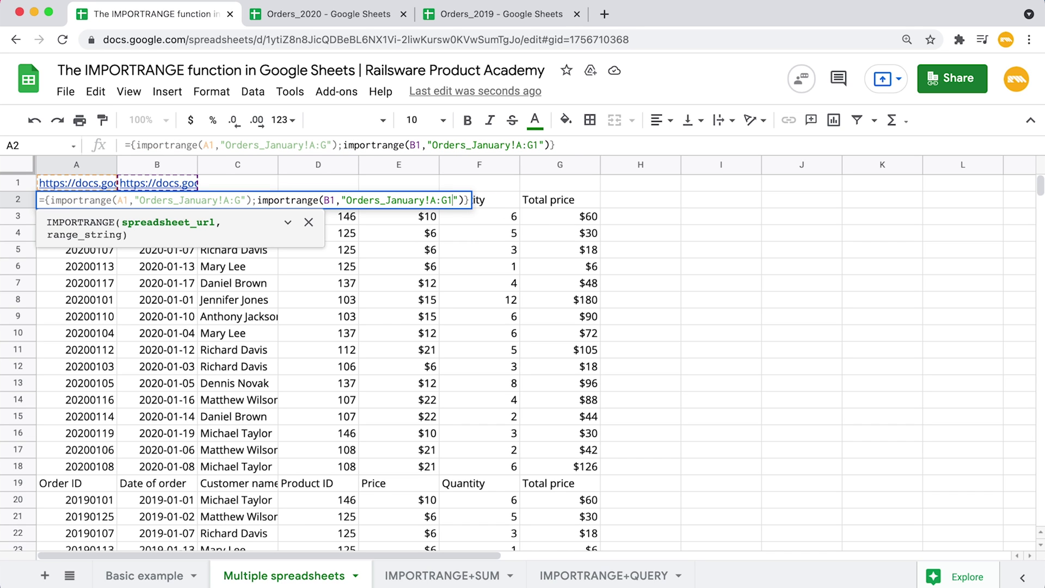
key(Return)
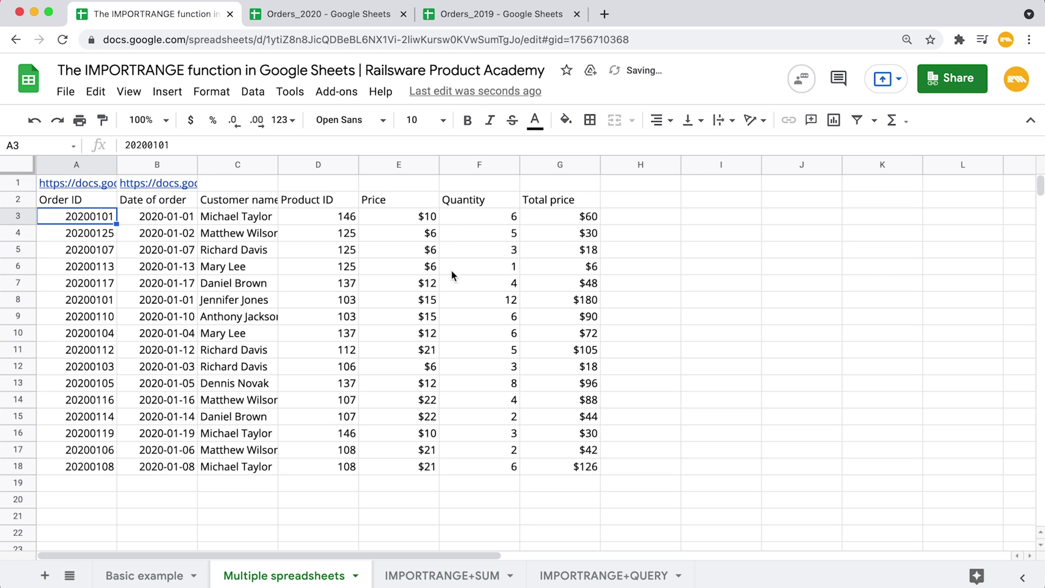
Examine the rows far below the first block of imported orders to locate the second spreadsheet's data.
scroll(458, 350, down, 4)
scroll(458, 351, down, 20)
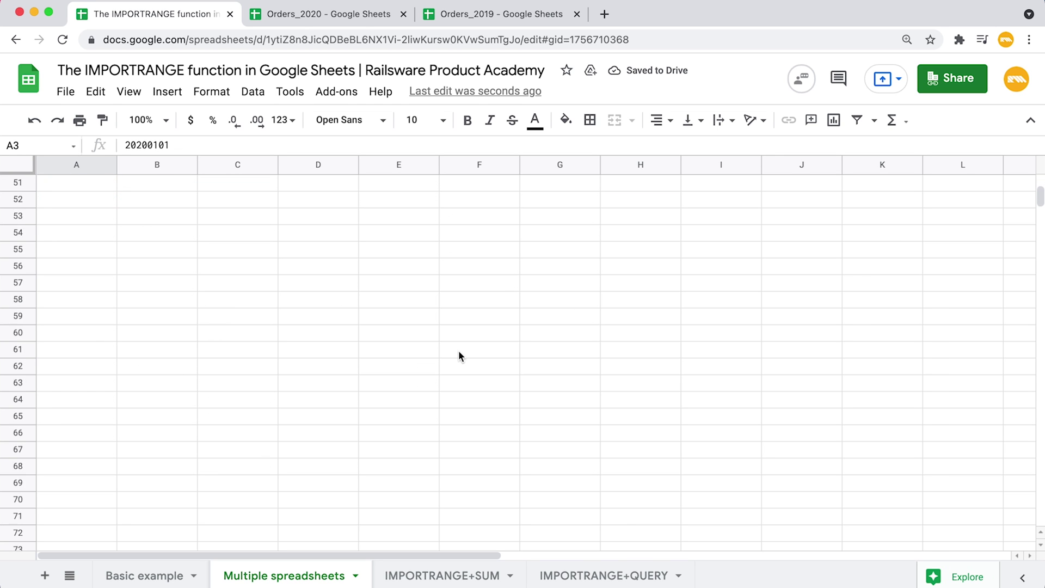
scroll(458, 356, down, 20)
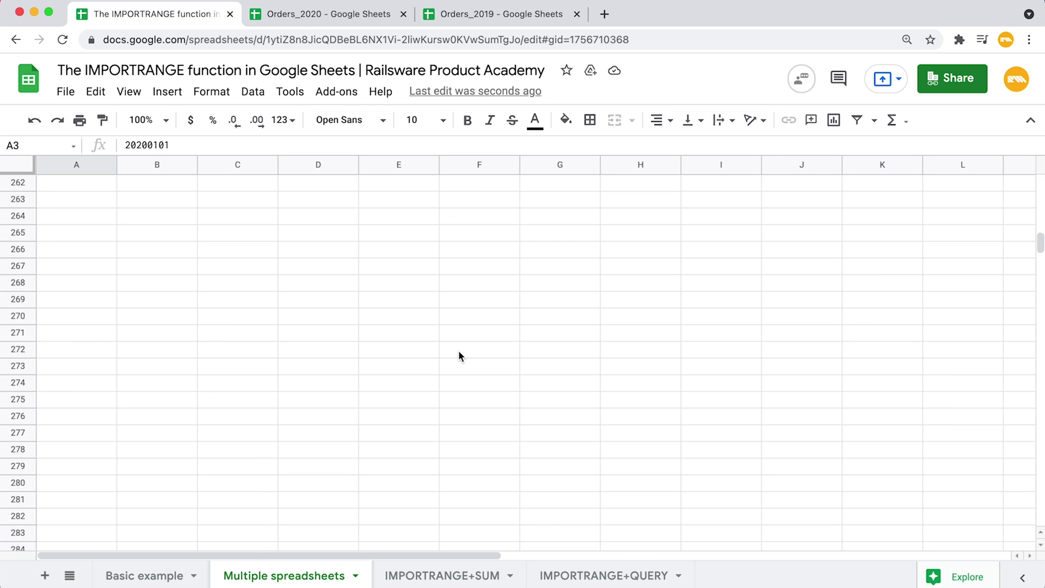
scroll(458, 356, down, 20)
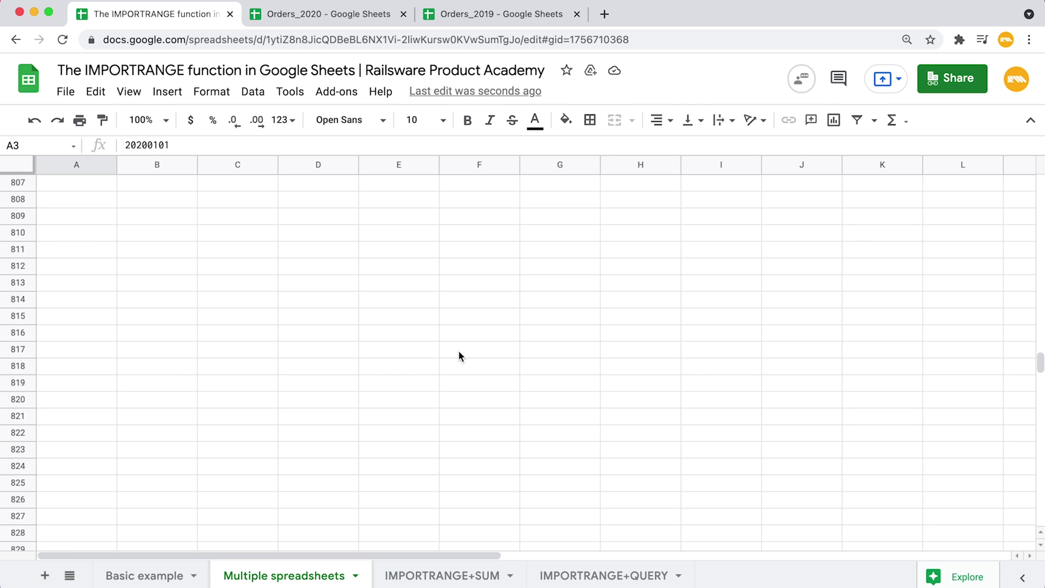
scroll(459, 351, up, 18)
scroll(459, 351, down, 9)
scroll(459, 350, up, 17)
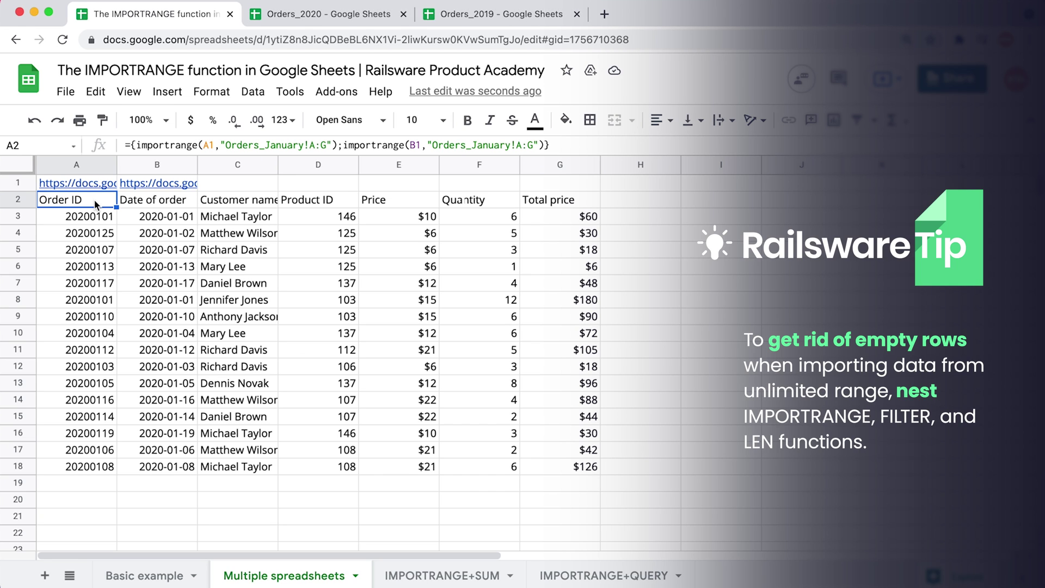
Nest the first IMPORTRANGE in the A2 formula inside a FILTER function as its range argument.
double_click(95, 204)
click(50, 203)
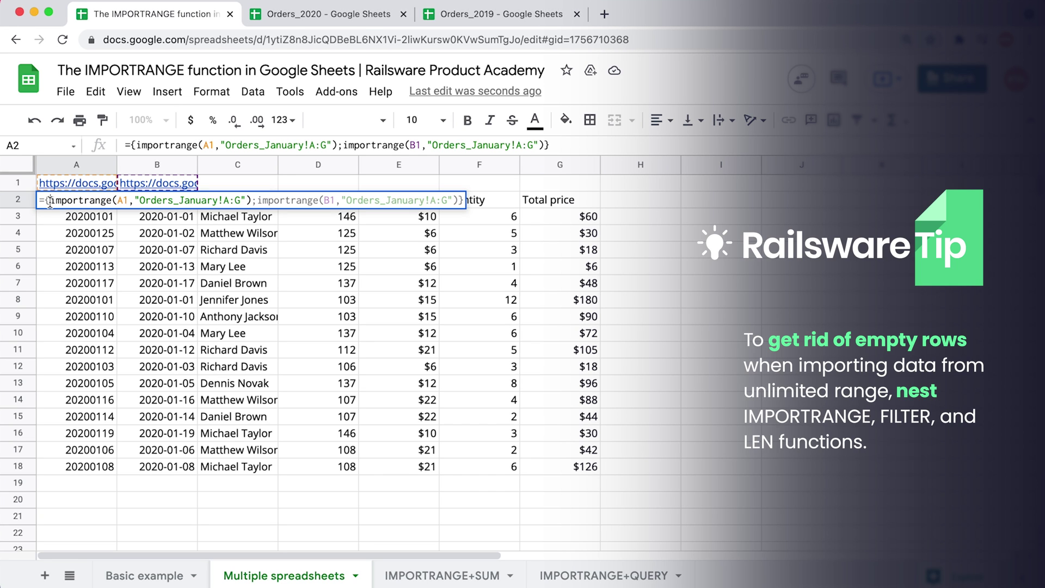
text(filter)
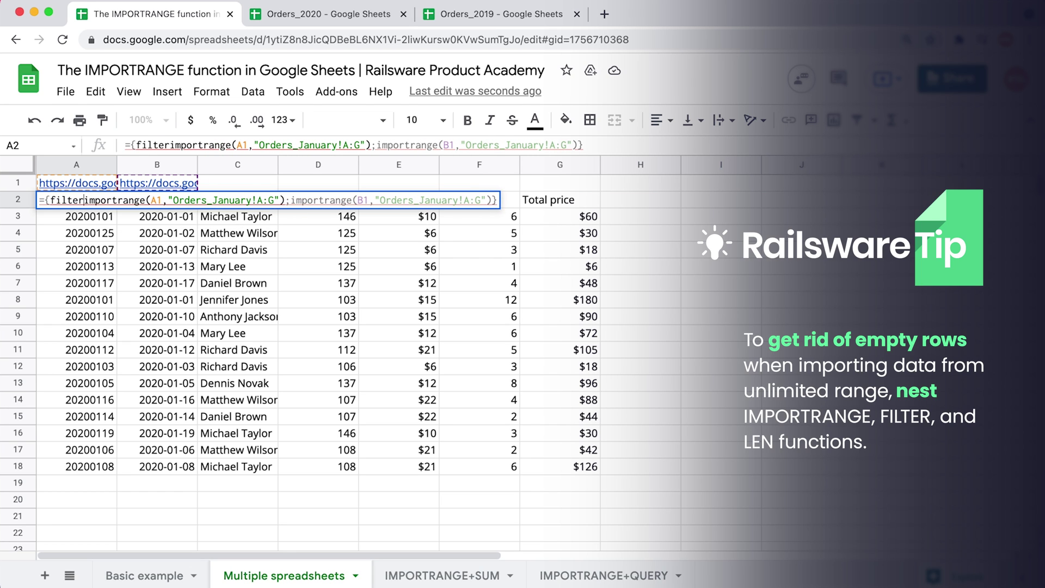
text(()
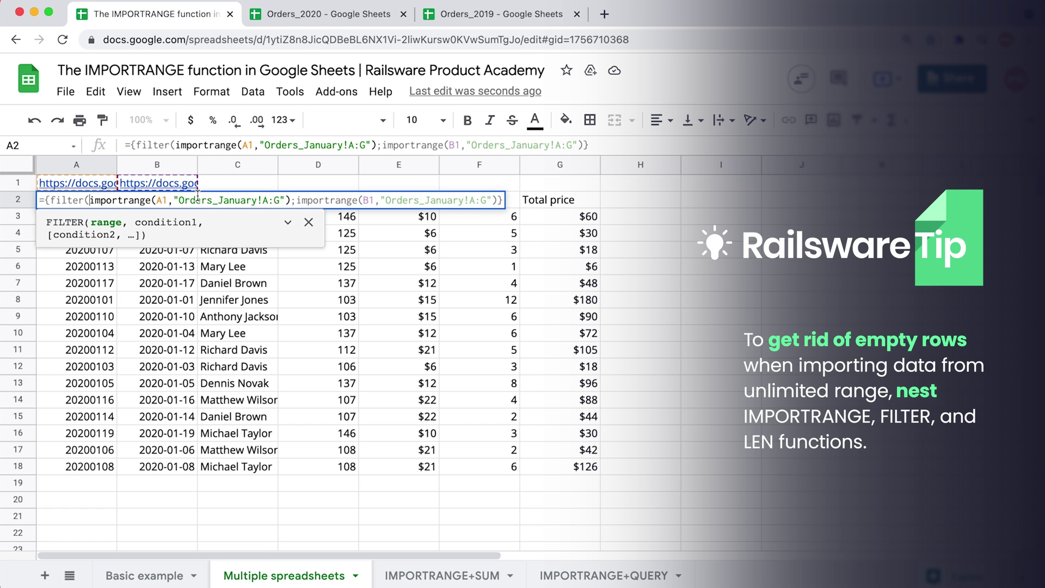
click(290, 200)
text(, )
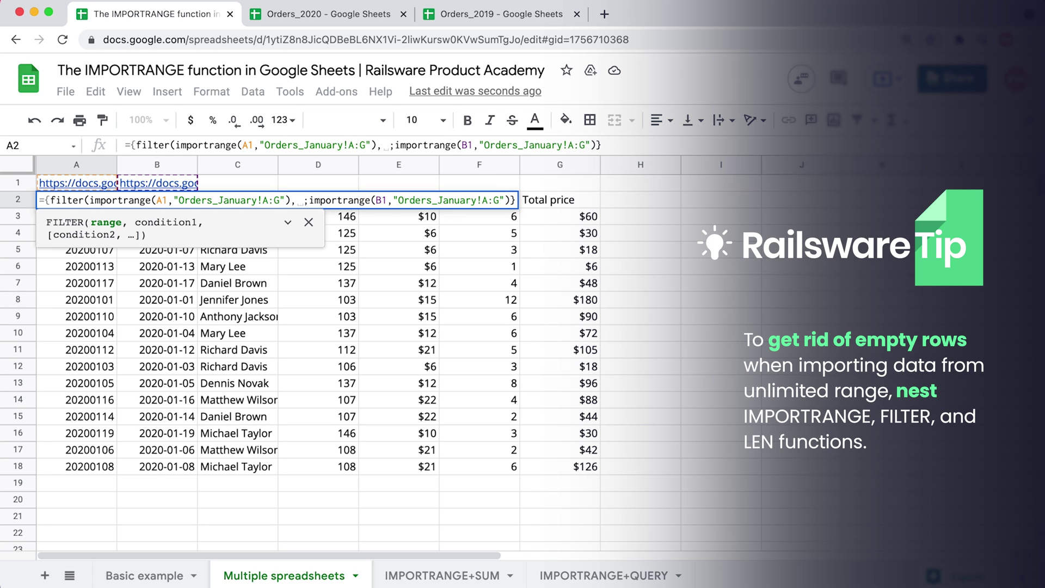
Add a LEN function around a copy of the first IMPORTRANGE as the FILTER condition and close both functions.
text(len()
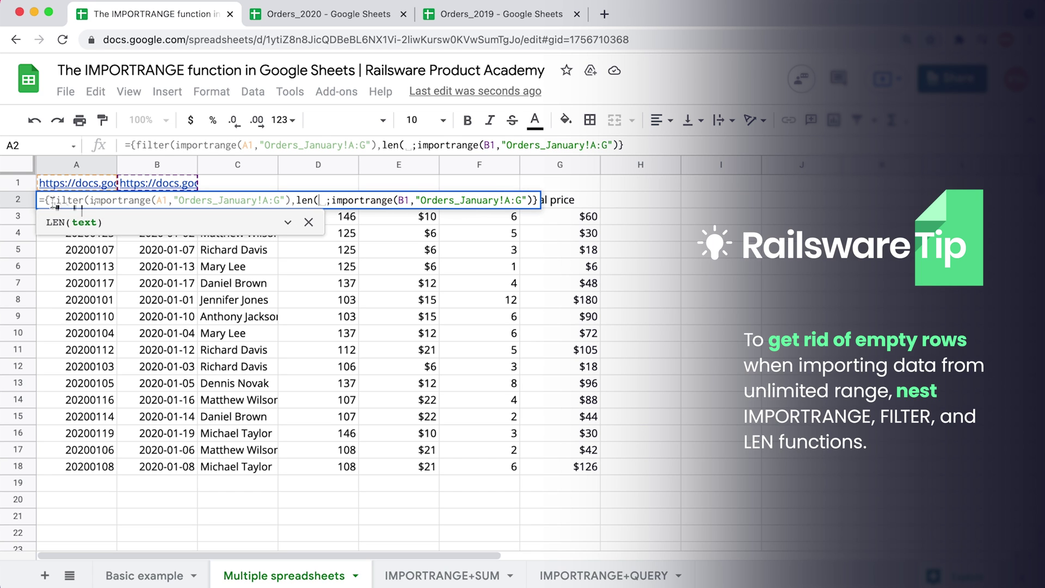
drag(89, 202, 289, 202)
key(ctrl+c)
click(319, 200)
key(ctrl+v)
text()))
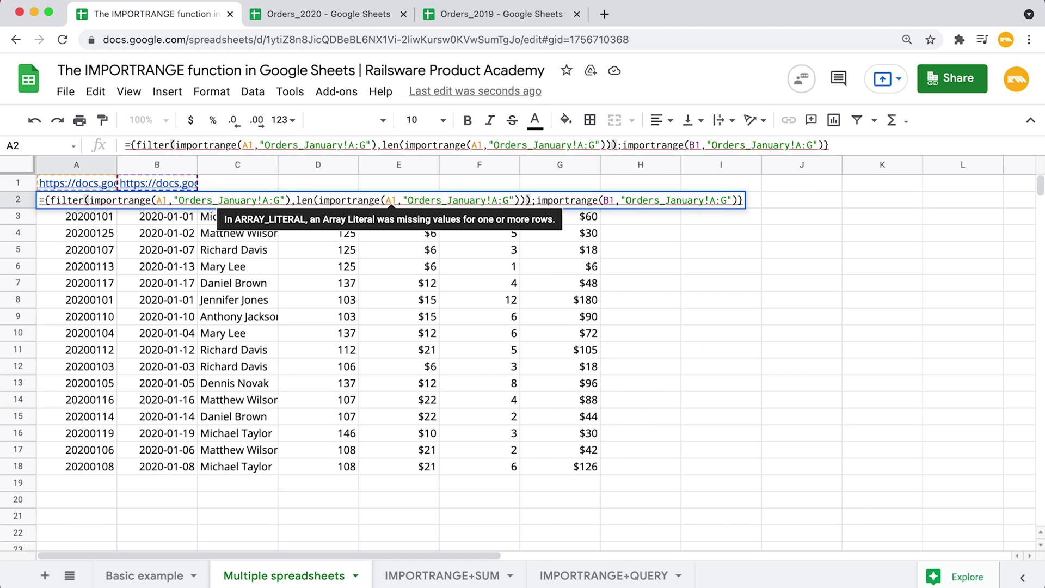
Restrict the import range inside LEN to Orders_January!A1:A.
click(508, 199)
key(BackSpace)
text(A)
key(Left)
key(Left)
text(1)
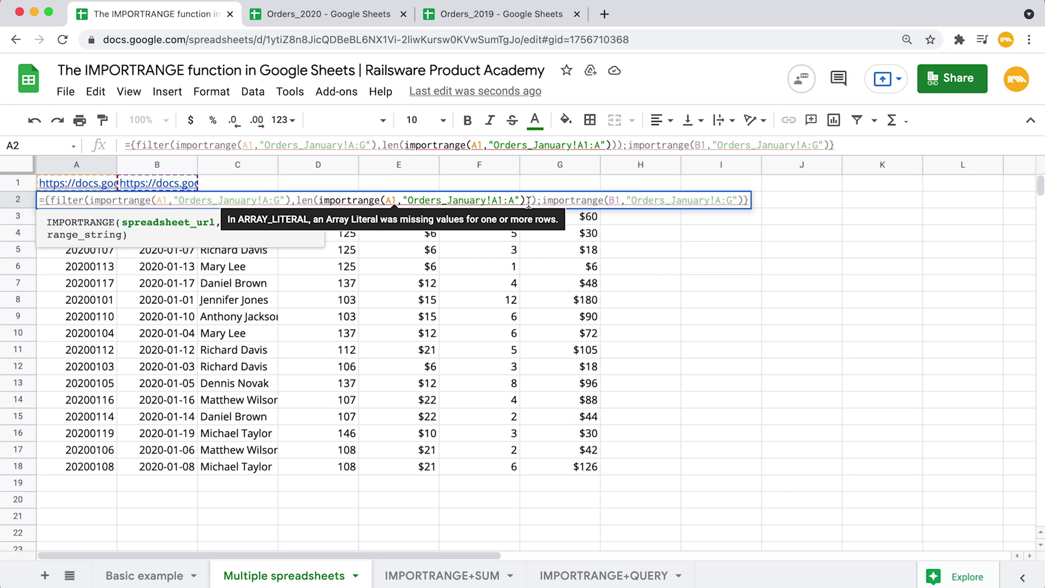
Replace the second IMPORTRANGE in the A2 array with a copy of the whole FILTER expression.
drag(542, 199, 745, 200)
drag(550, 200, 44, 200)
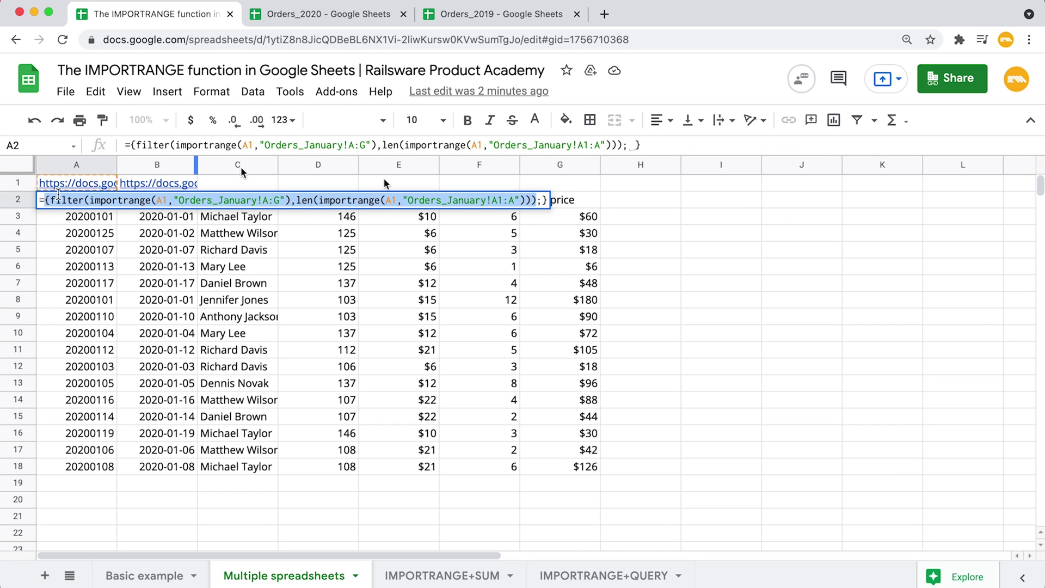
key(ctrl+c)
click(543, 200)
key(ctrl+v)
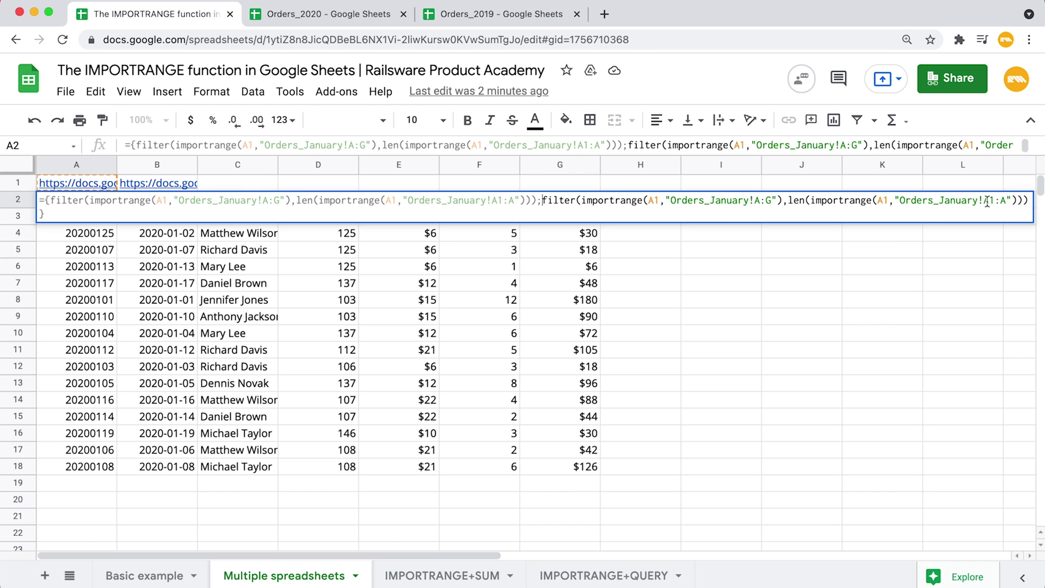
Point both IMPORTRANGE calls in the second FILTER expression to B1 and enter the formula.
double_click(884, 201)
text(B1)
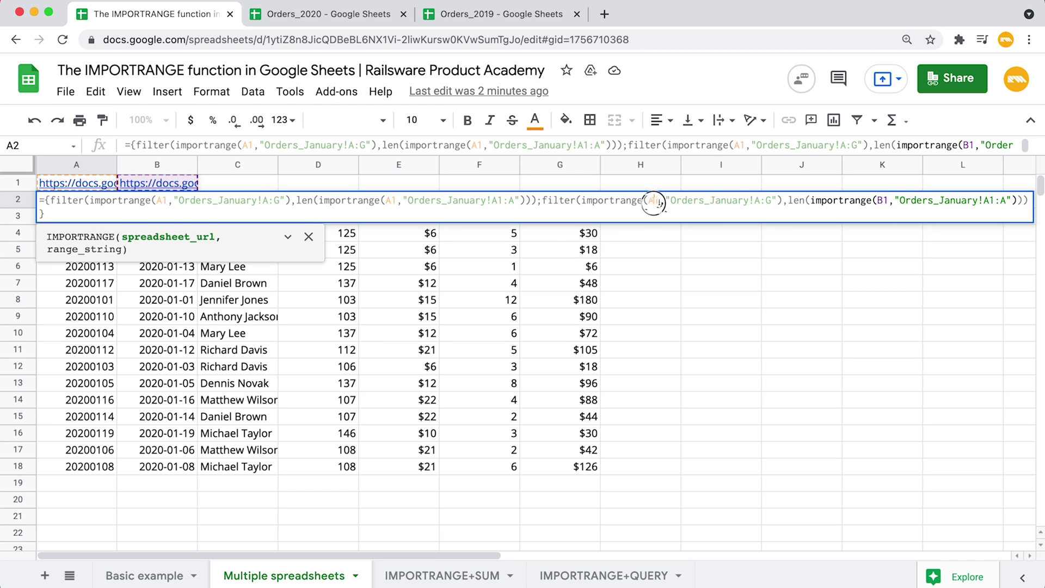
double_click(653, 200)
text(B1)
key(Return)
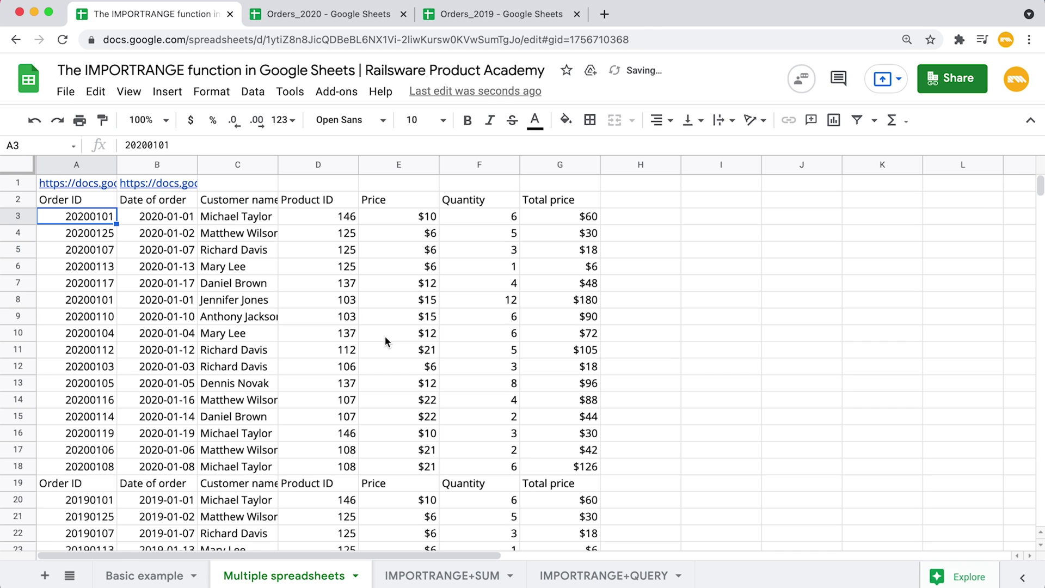
Start the second FILTER's imported data in A2 from row 2, using Orders_January!A2:G, to exclude the repeated header.
scroll(665, 358, down, 3)
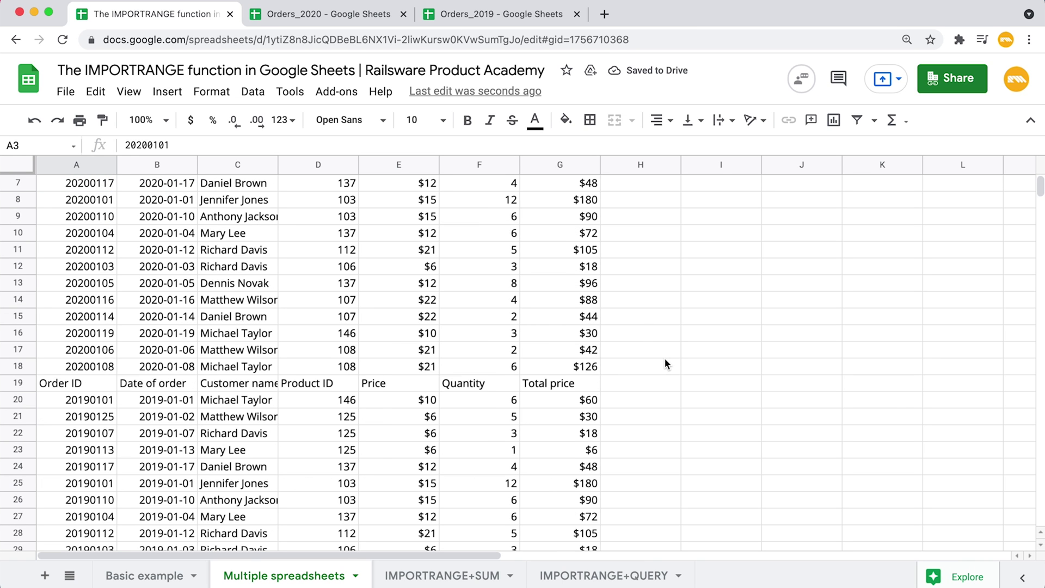
scroll(665, 358, up, 5)
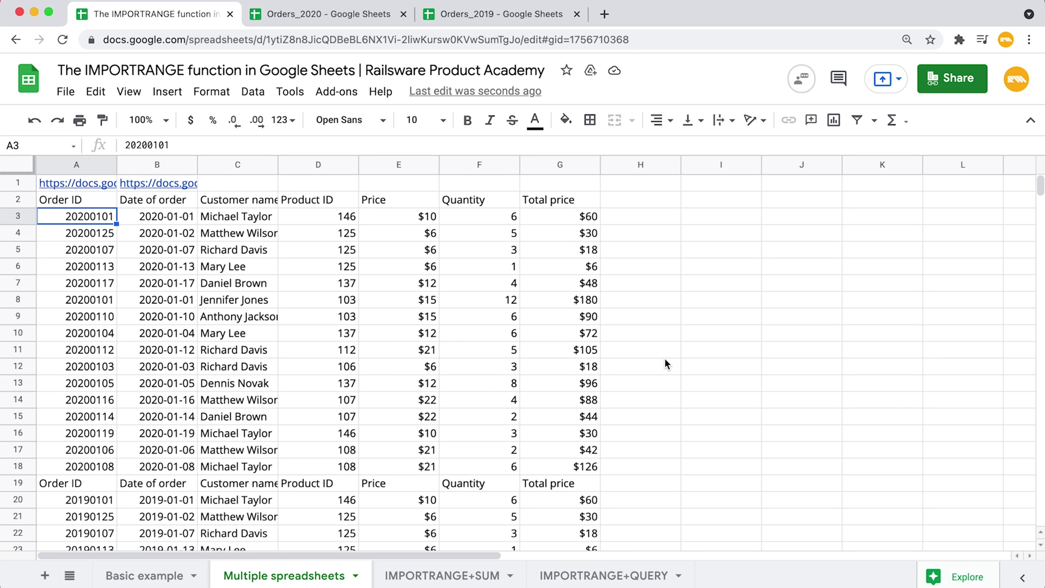
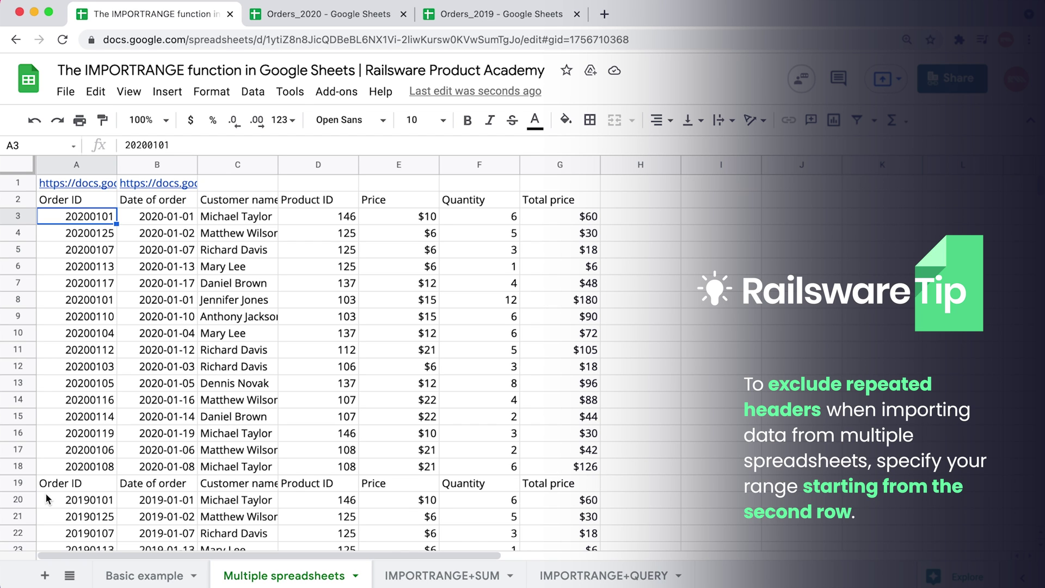
double_click(98, 202)
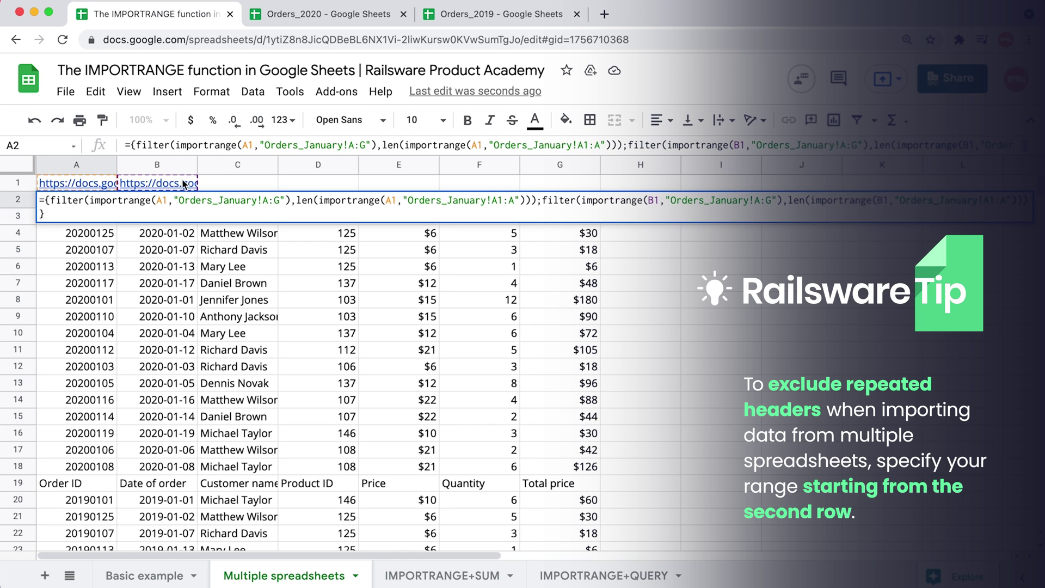
click(761, 204)
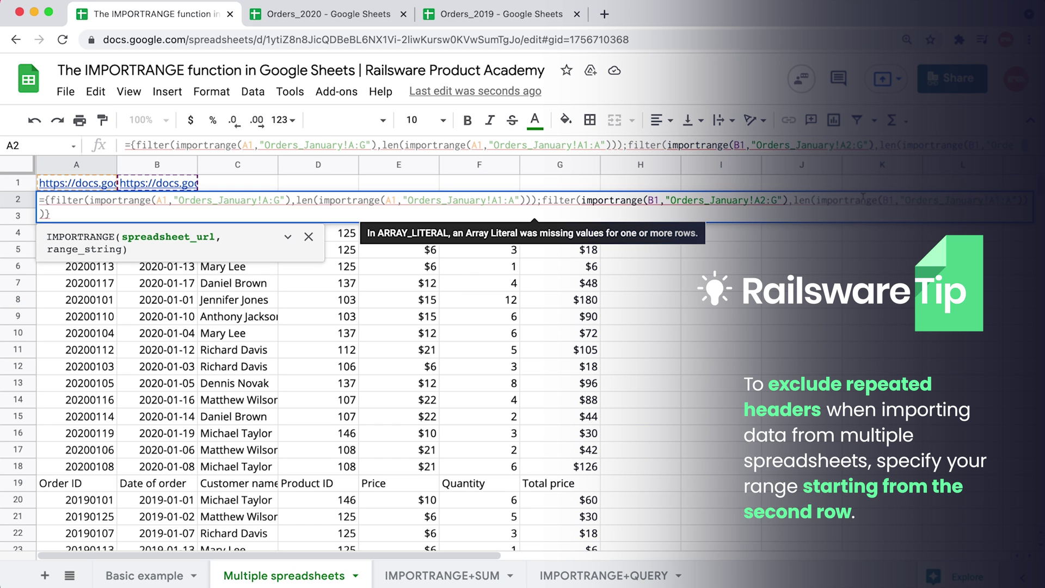
key(Return)
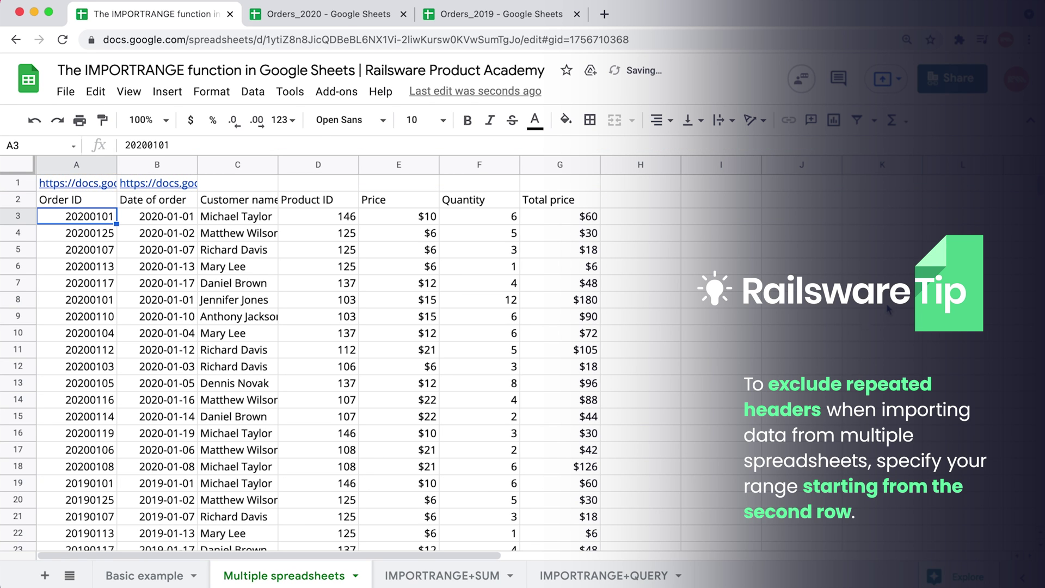
scroll(559, 390, down, 7)
scroll(559, 391, up, 7)
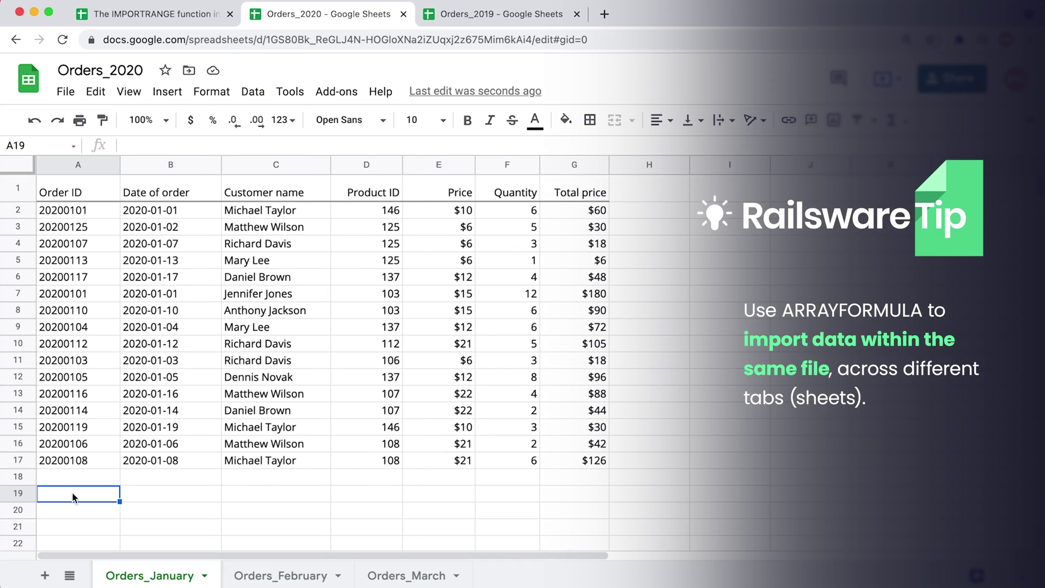
Start an array formula in A19 of Orders_January with Orders_February!A1:G17 as its first range.
double_click(72, 491)
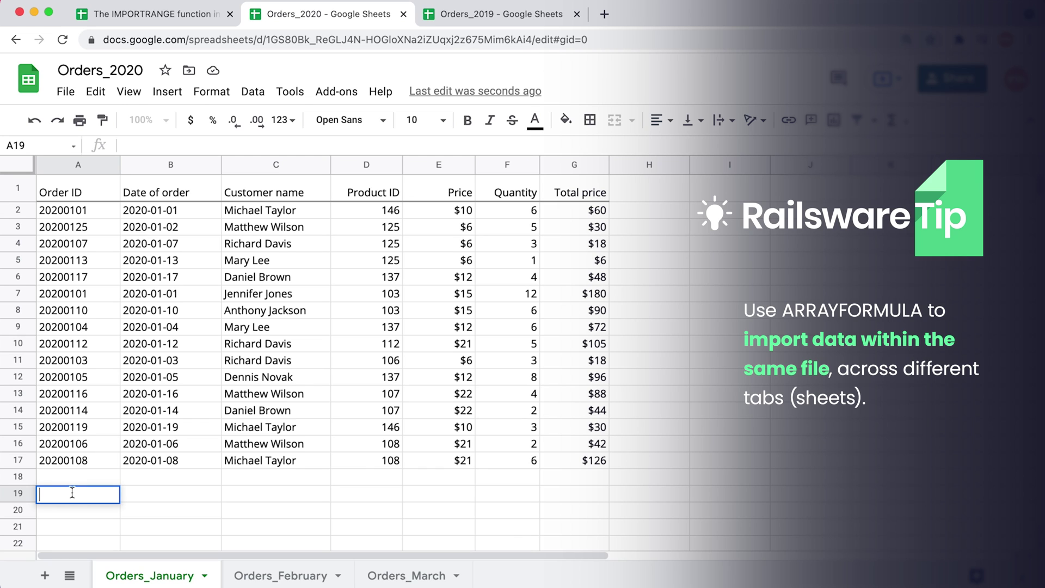
text(= )
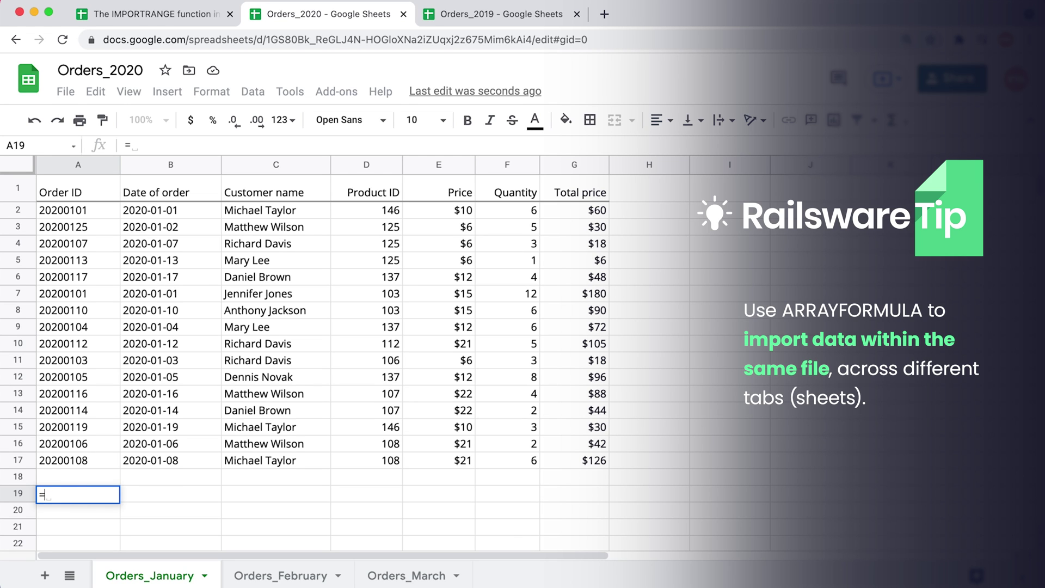
text({Orders_February!)
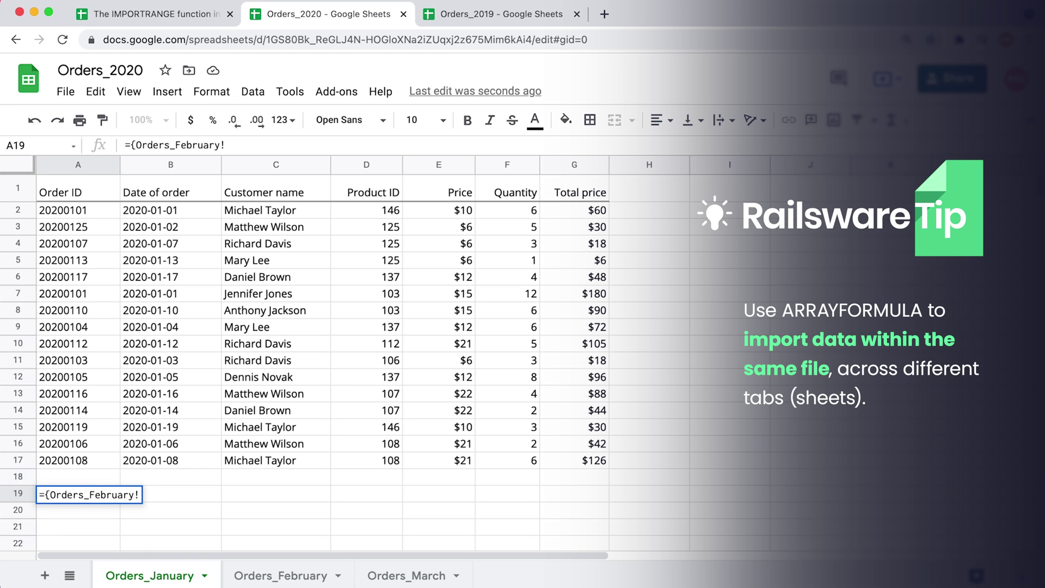
text(A1:G)
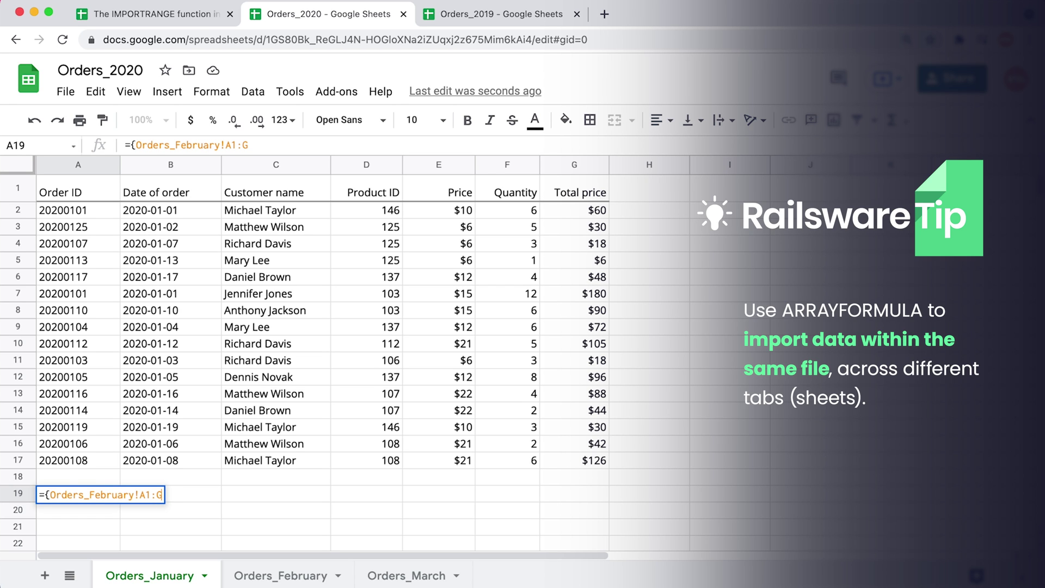
text(17;)
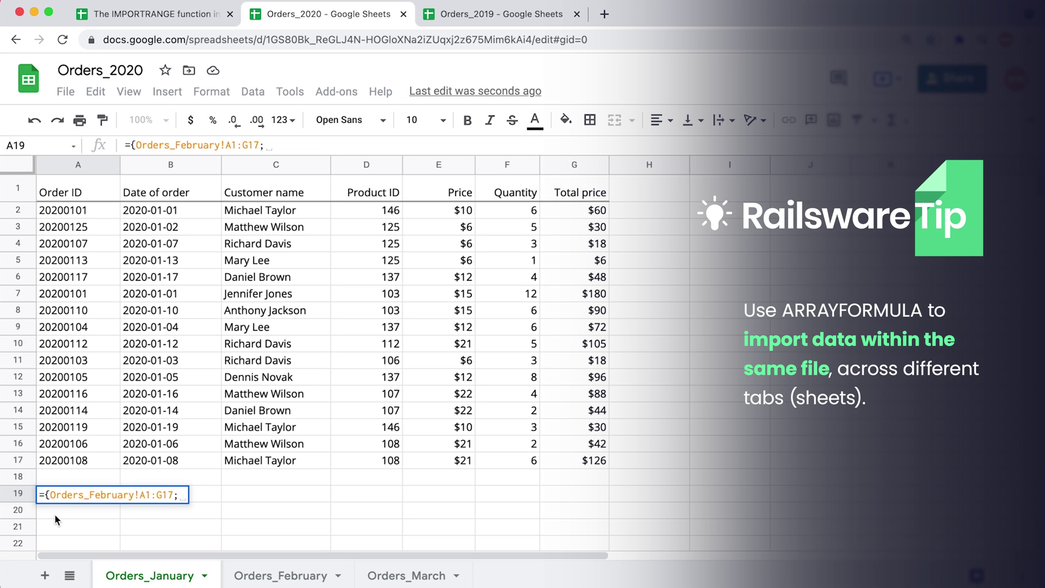
Add Orders_March!A1:G17 as the array's second range by copying and editing the first, and enter the formula.
drag(50, 495, 172, 498)
key(ctrl+c)
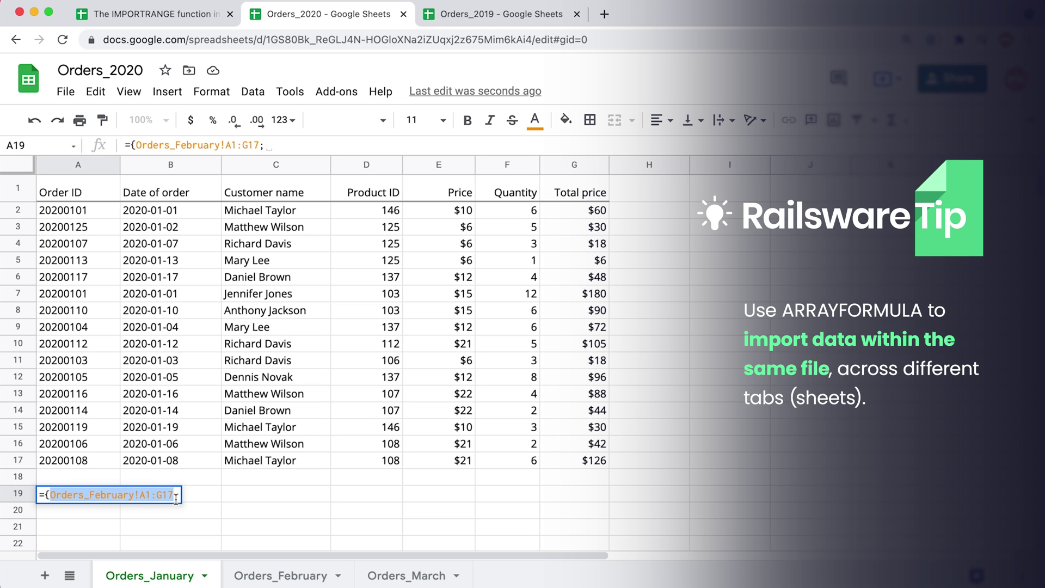
click(178, 497)
key(ctrl+v)
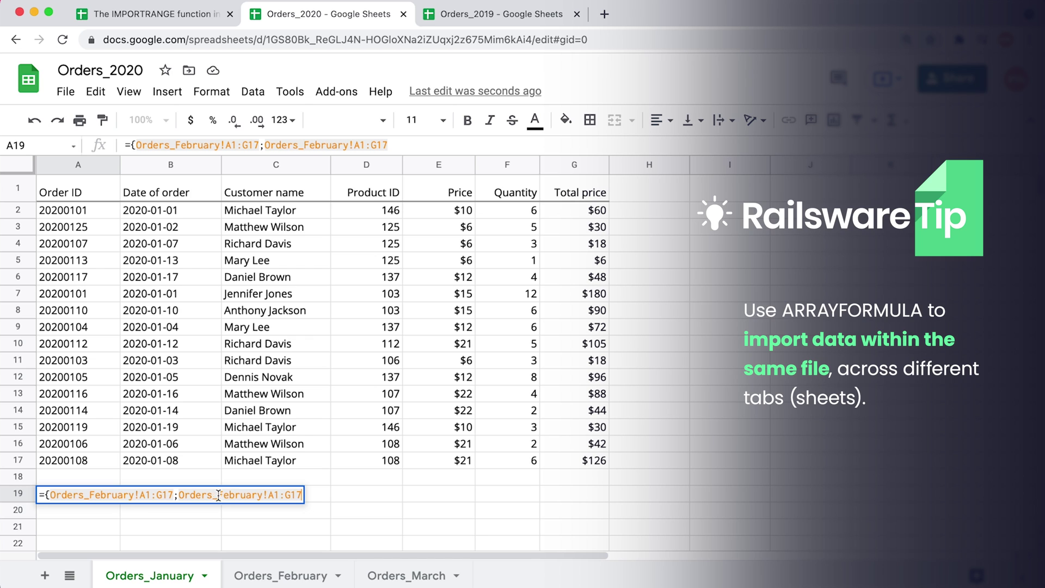
drag(221, 496, 262, 498)
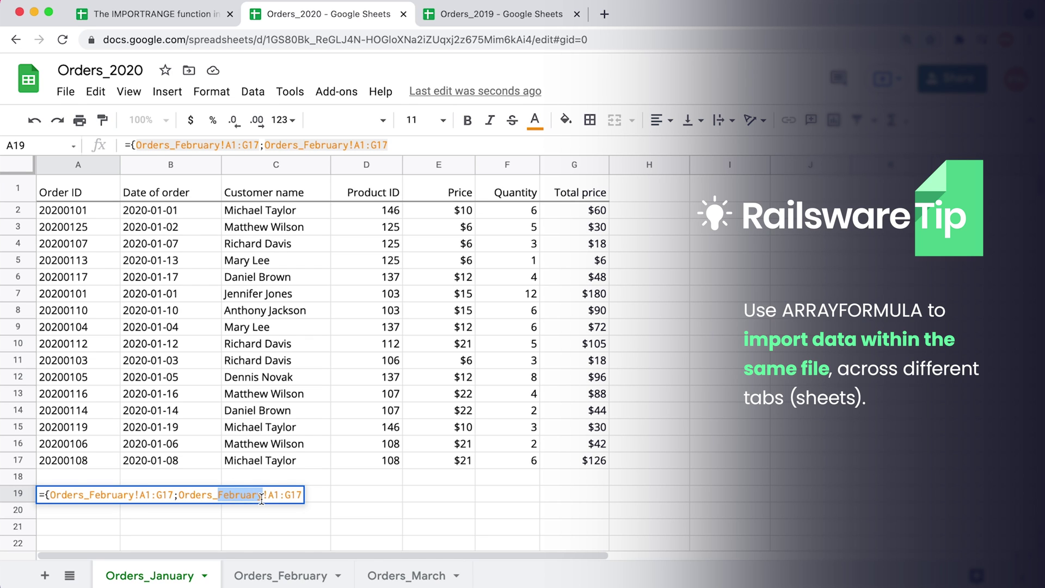
text(Mar)
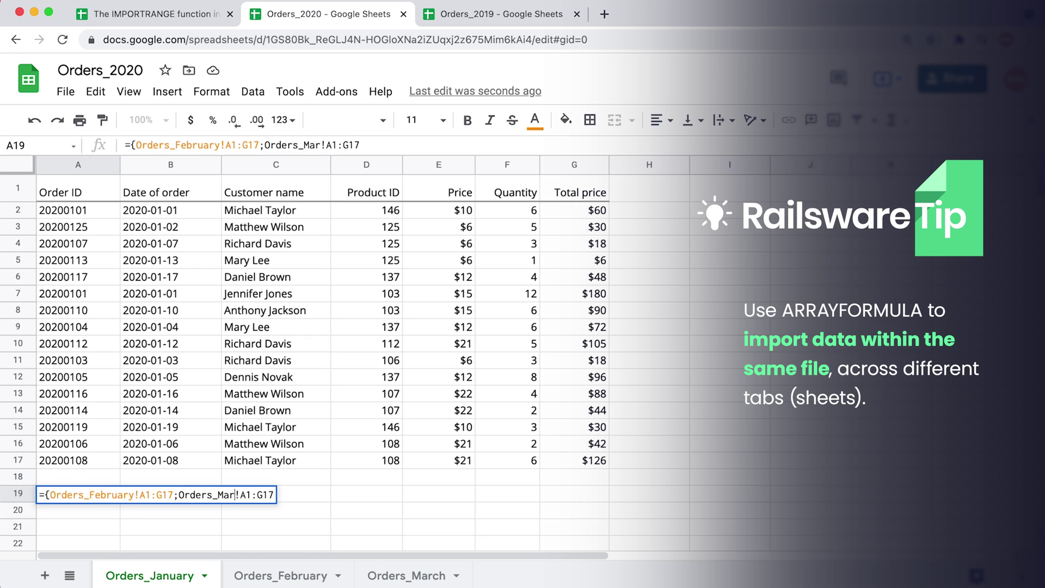
text(ch)
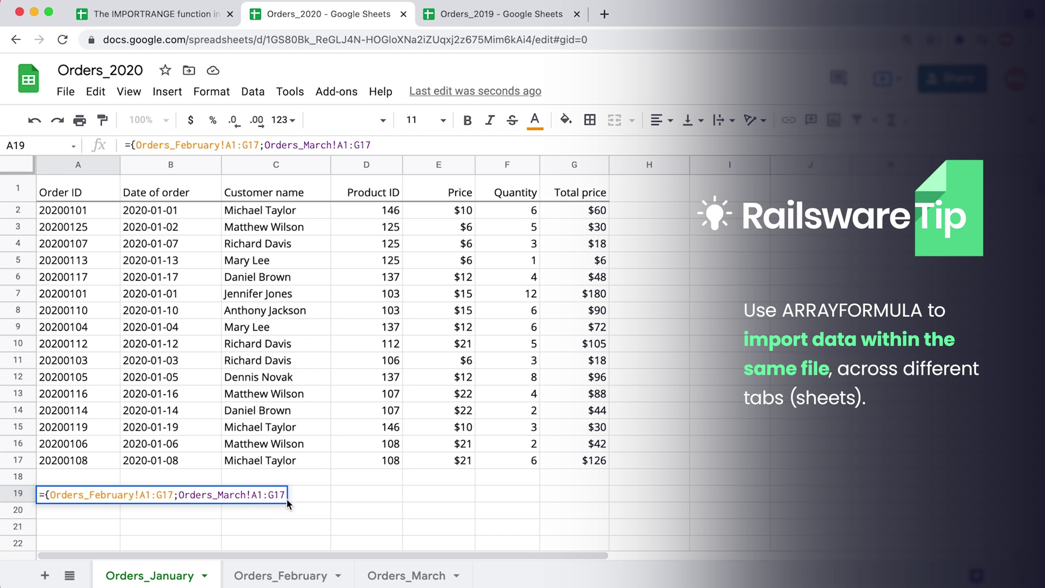
drag(280, 495, 287, 499)
key(Return)
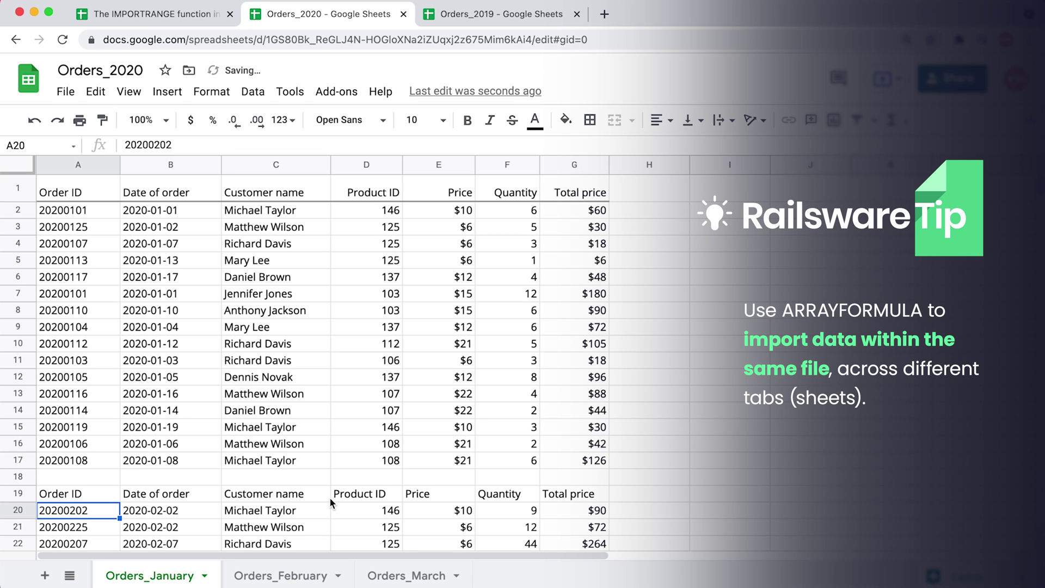
Review the February and March order rows imported beneath the January data.
scroll(383, 512, down, 6)
scroll(391, 512, down, 3)
scroll(390, 511, up, 3)
scroll(391, 511, right, 1)
scroll(390, 507, up, 3)
scroll(389, 506, left, 1)
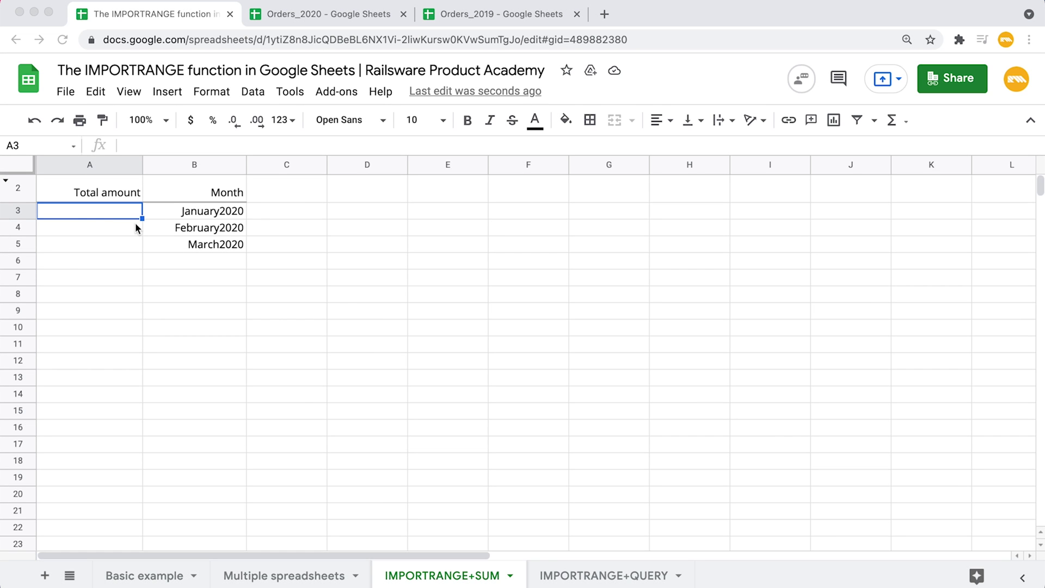
Start a SUM formula in A3 of the IMPORTRANGE+SUM sheet, nesting IMPORTRANGE with the absolute reference $A$1 and the sheet name Orders_January.
double_click(74, 211)
text(=)
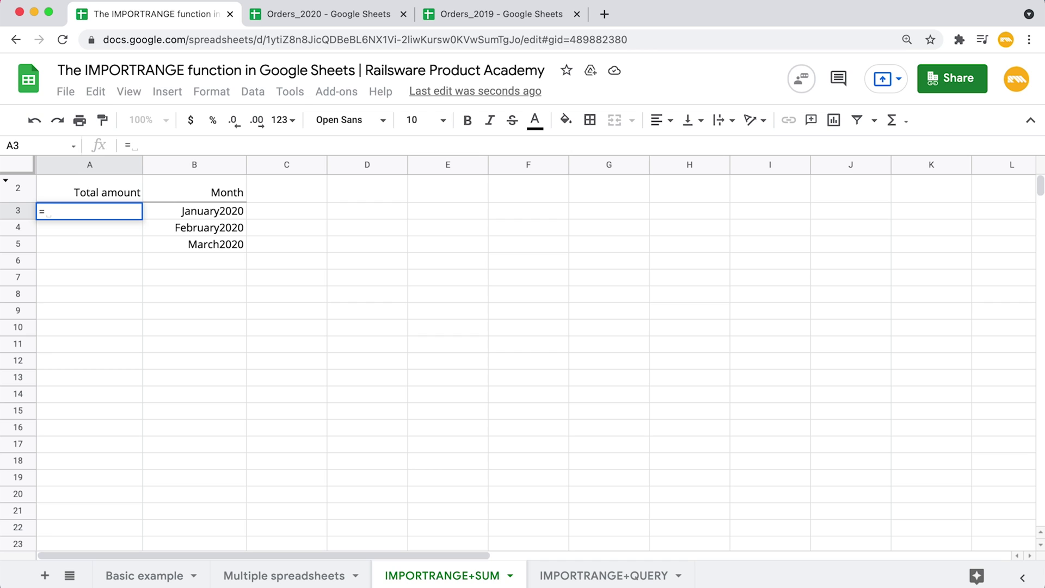
text(sum(importrange)
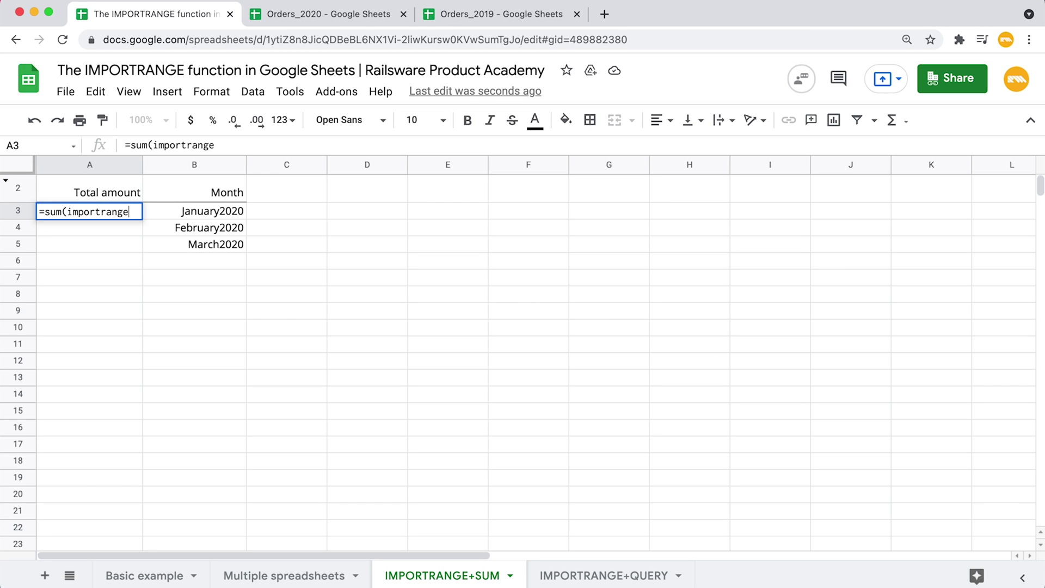
text(()
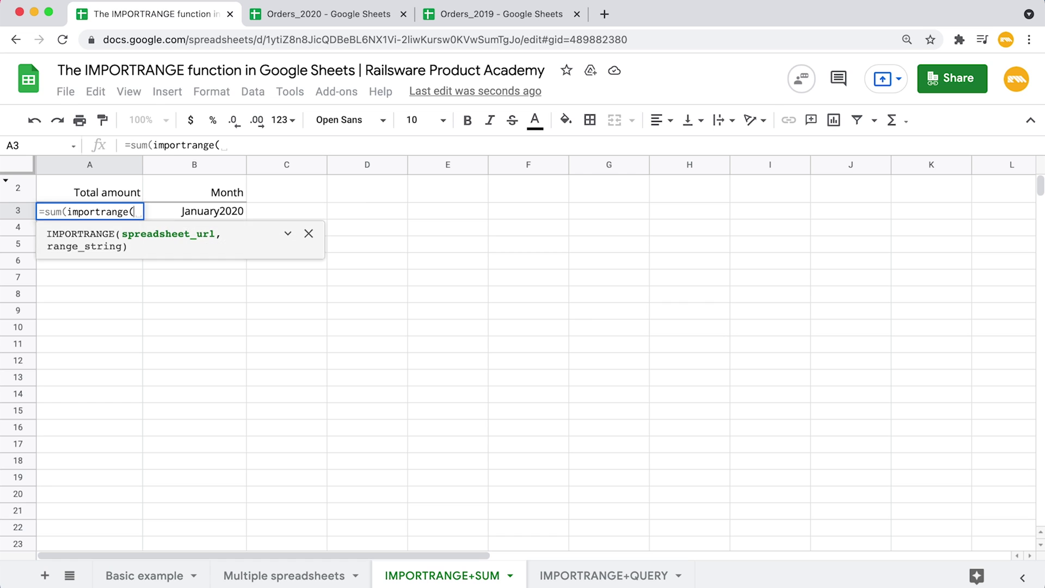
text(A1)
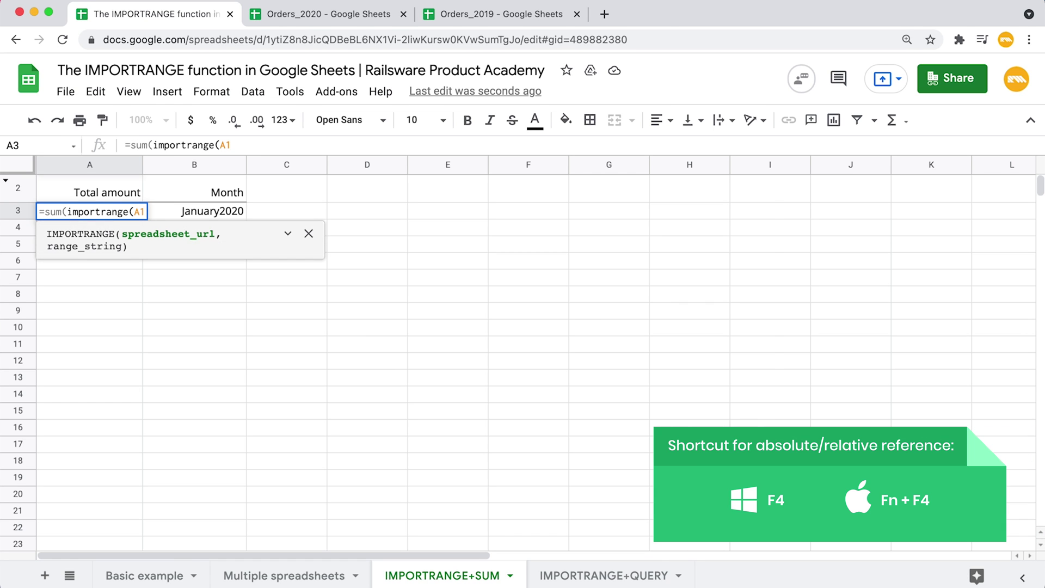
key(F4)
text(, "Orders_January!)
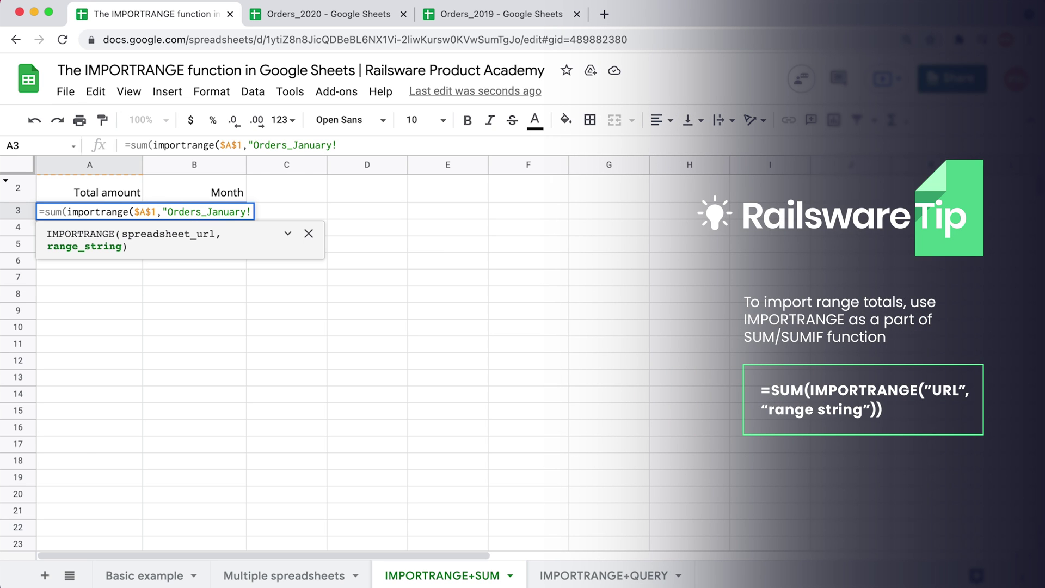
Check the Total price column in Orders_2020, complete the import range in A3 with G2:G, and enter the formula.
click(267, 16)
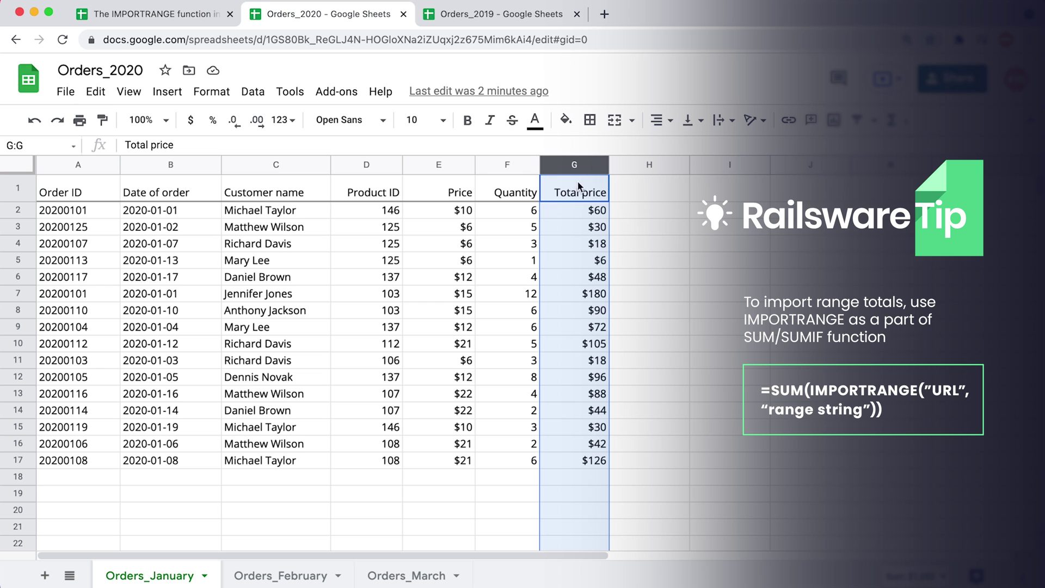
click(190, 17)
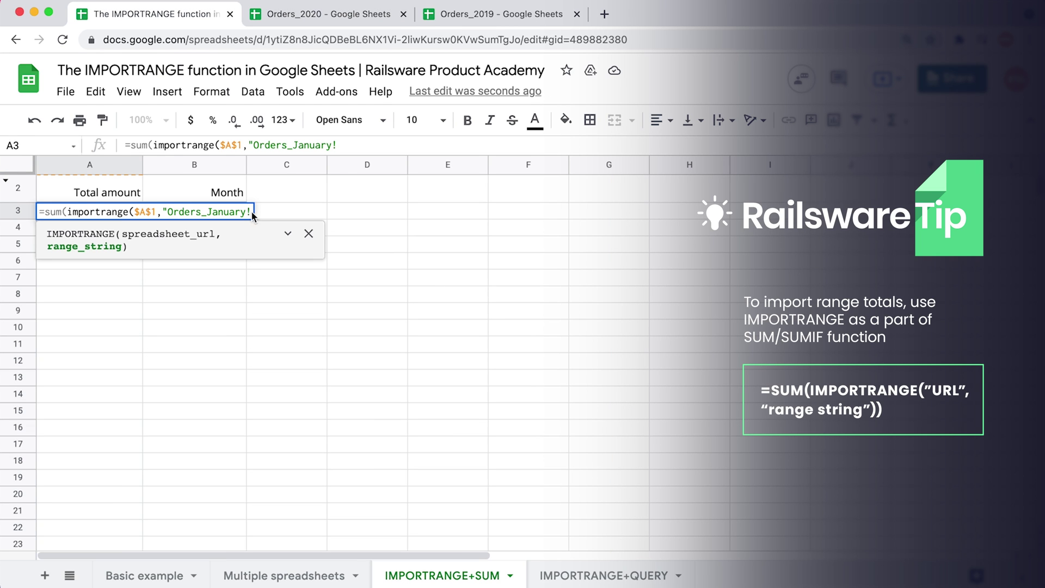
text(G2:G)
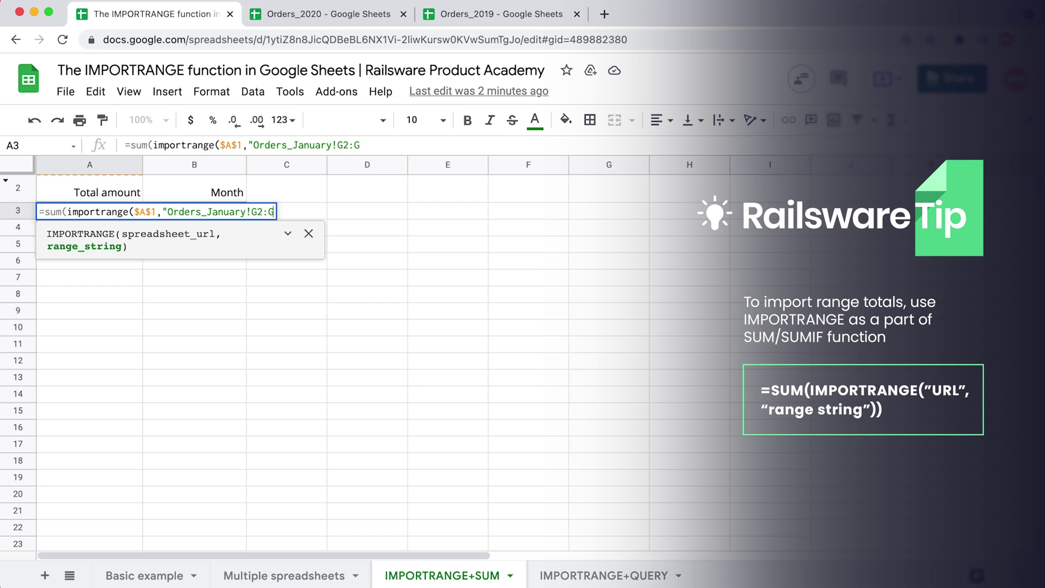
text(")))
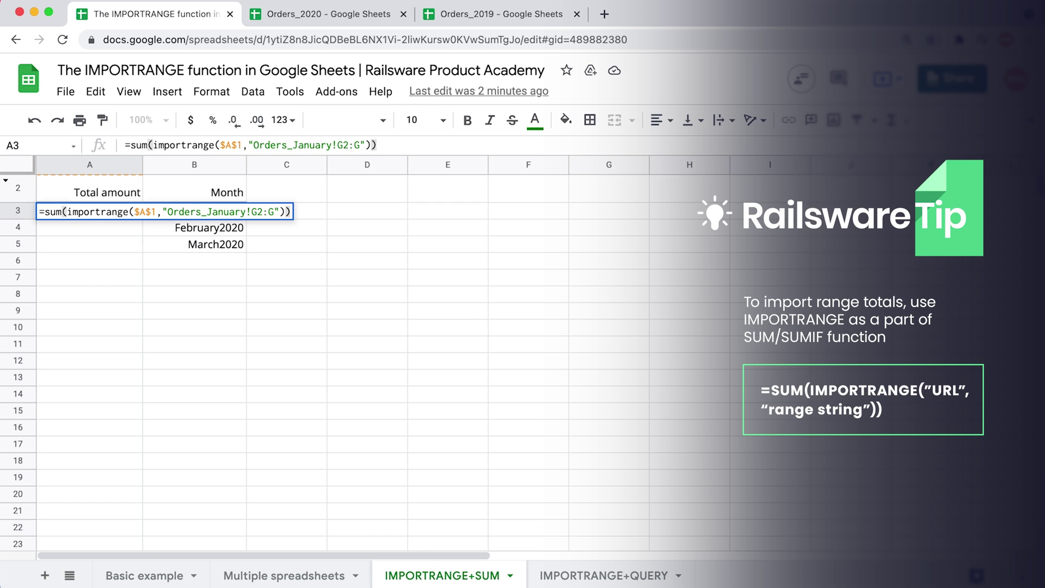
key(Return)
Fill the A3 formula down to A5 and change the sheet in A4 to Orders_February.
click(120, 214)
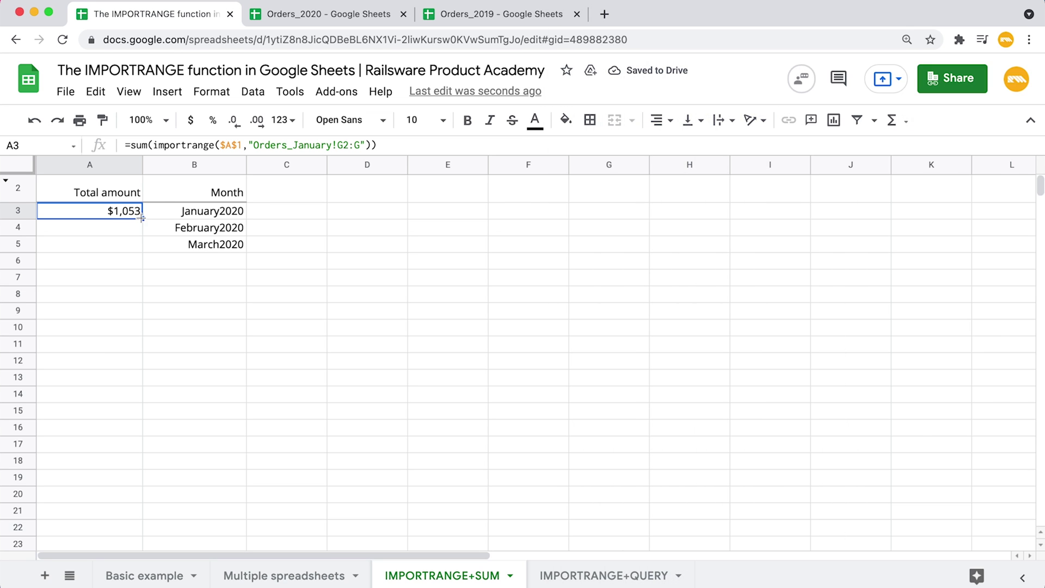
drag(142, 218, 137, 242)
double_click(109, 228)
drag(208, 229, 234, 229)
text(Februa)
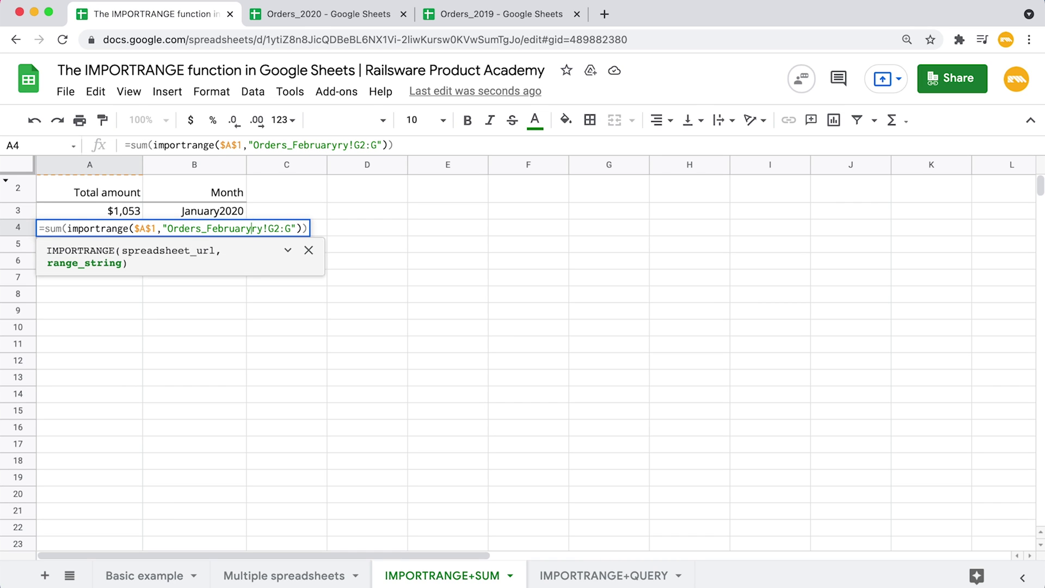
key(Return)
Change the import range in A5 to Orders_March!G2:G.
double_click(115, 243)
drag(206, 245, 246, 245)
text(March!G2:G")))
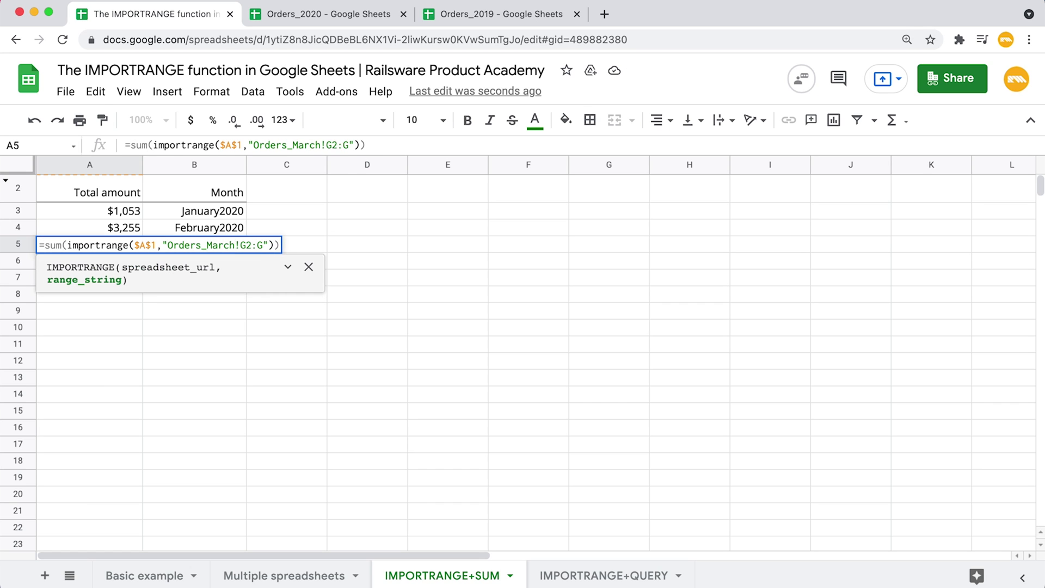
key(Return)
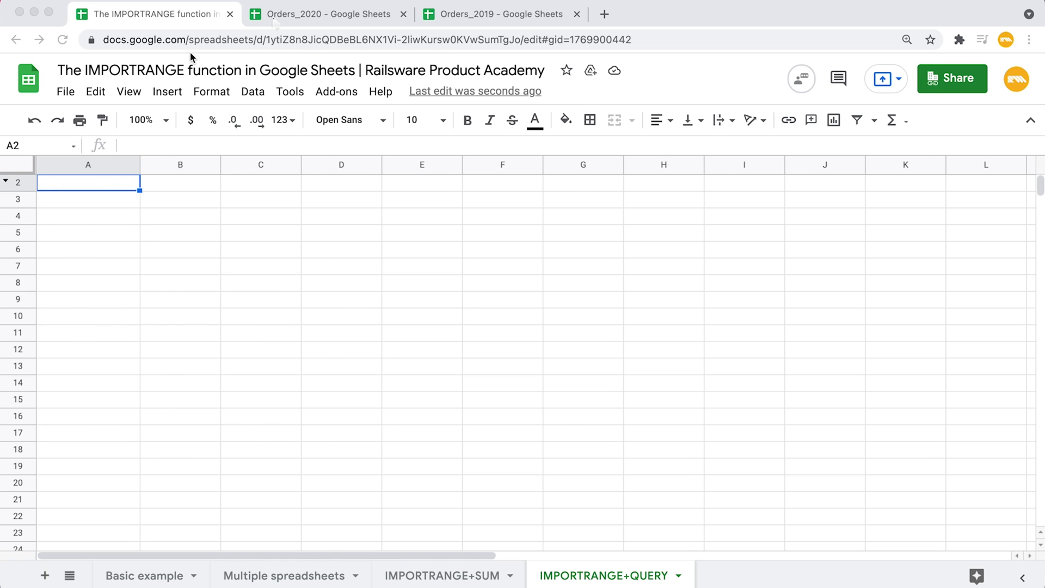
Start a QUERY formula in A2 of the IMPORTRANGE+QUERY sheet, nesting IMPORTRANGE with the absolute reference $A$1.
click(276, 19)
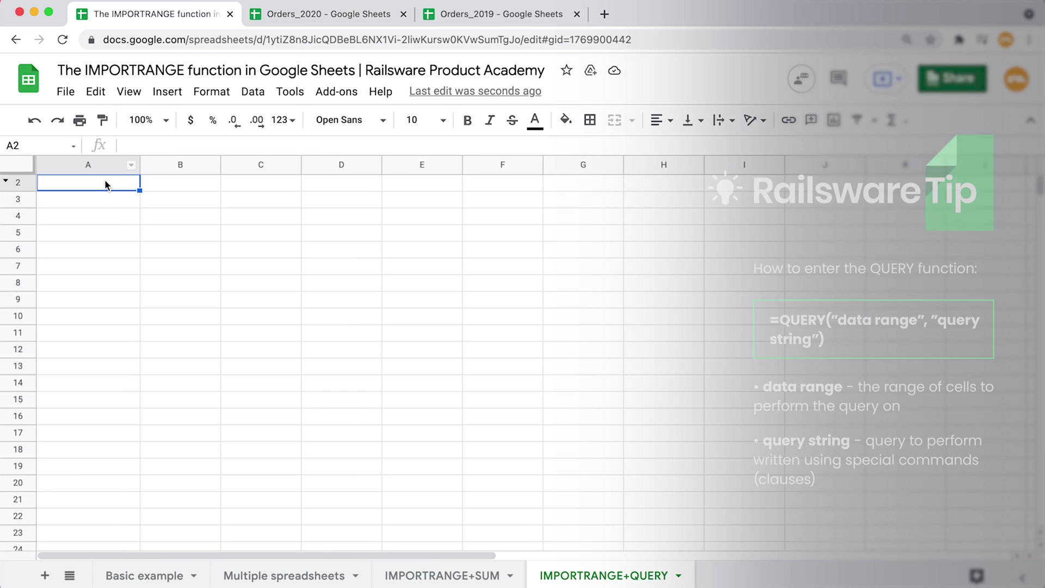
text(=)
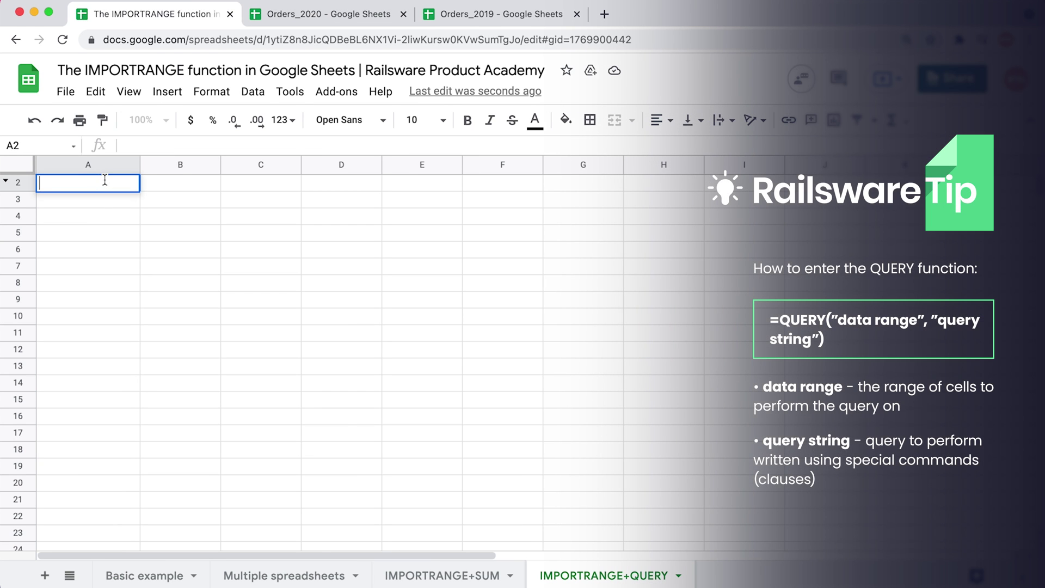
text(query()
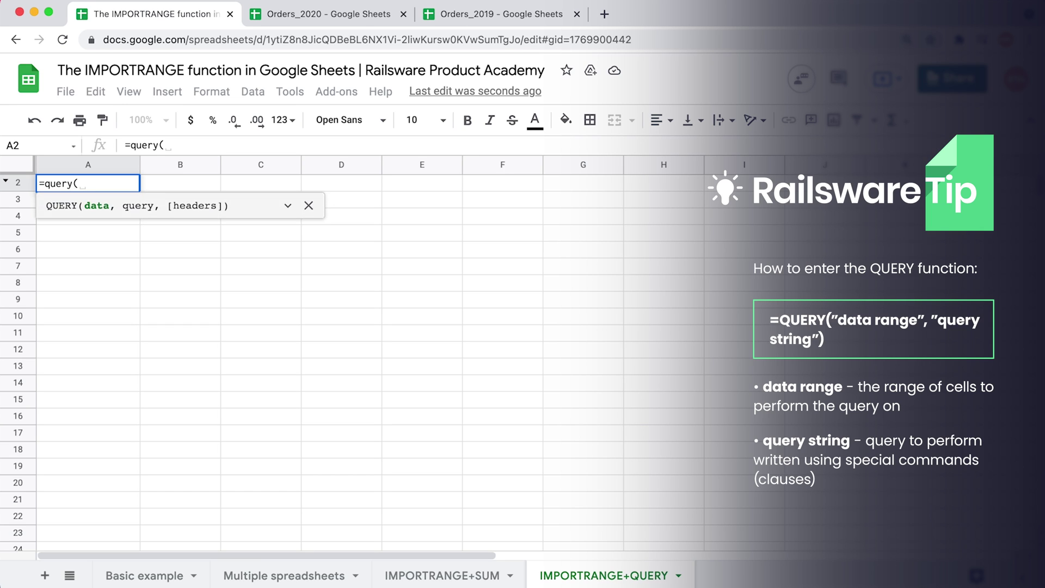
text(importrange)
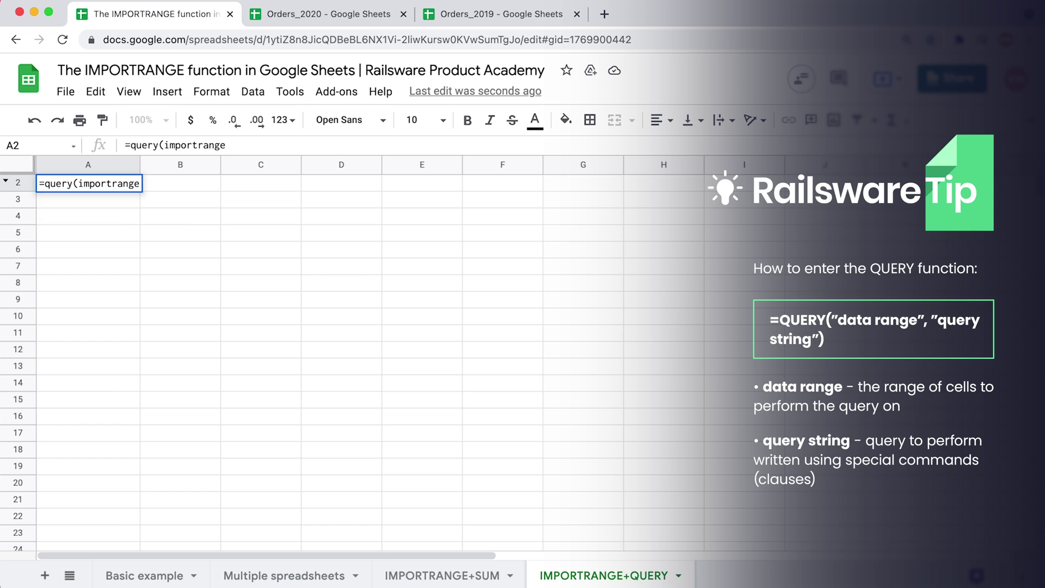
text((A1)
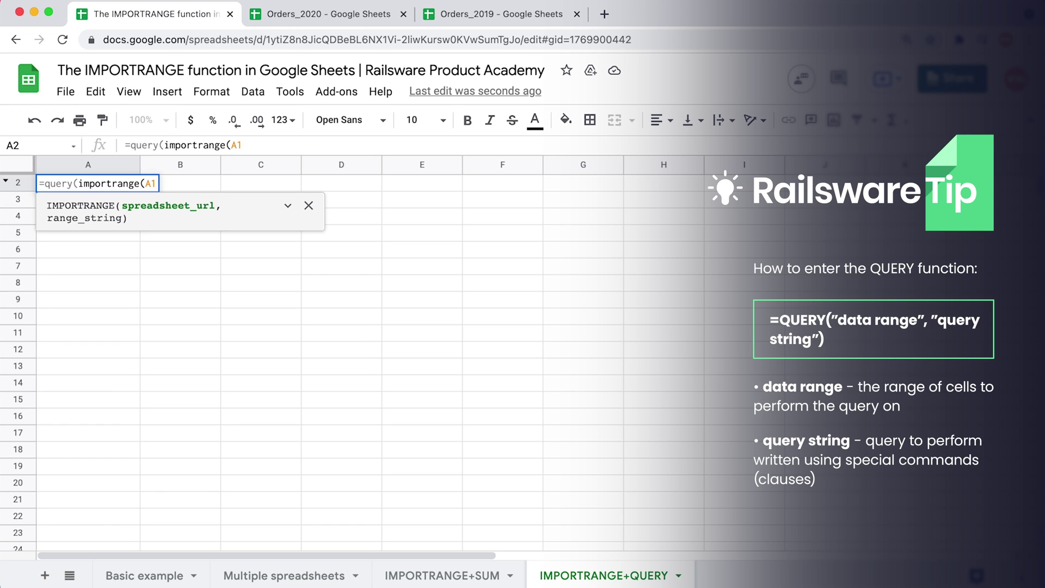
key(F4)
text(,")
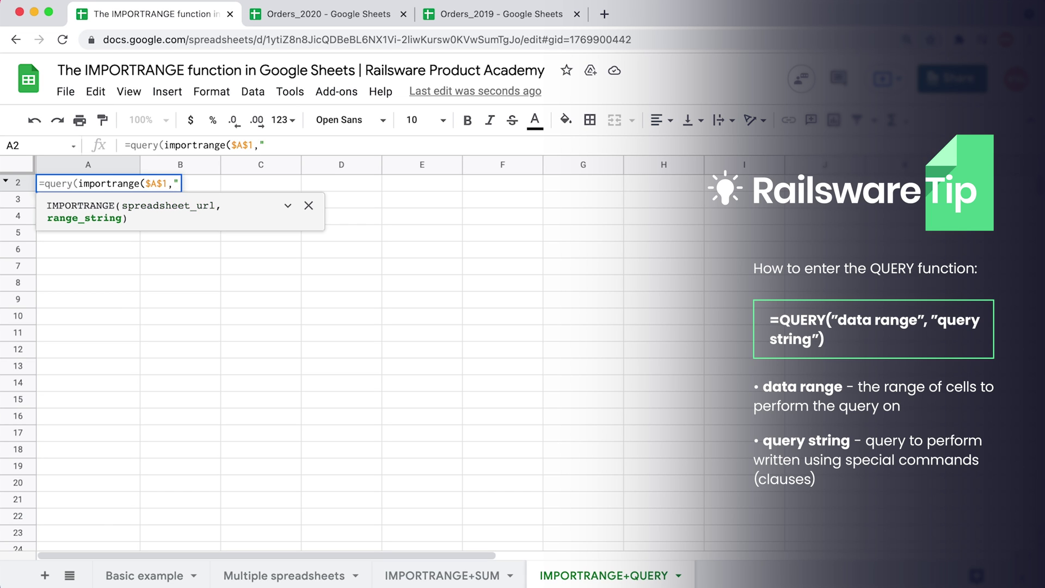
Set the nested import range to Orders_January!A:G, close IMPORTRANGE and begin QUERY's second argument.
text(Orders)
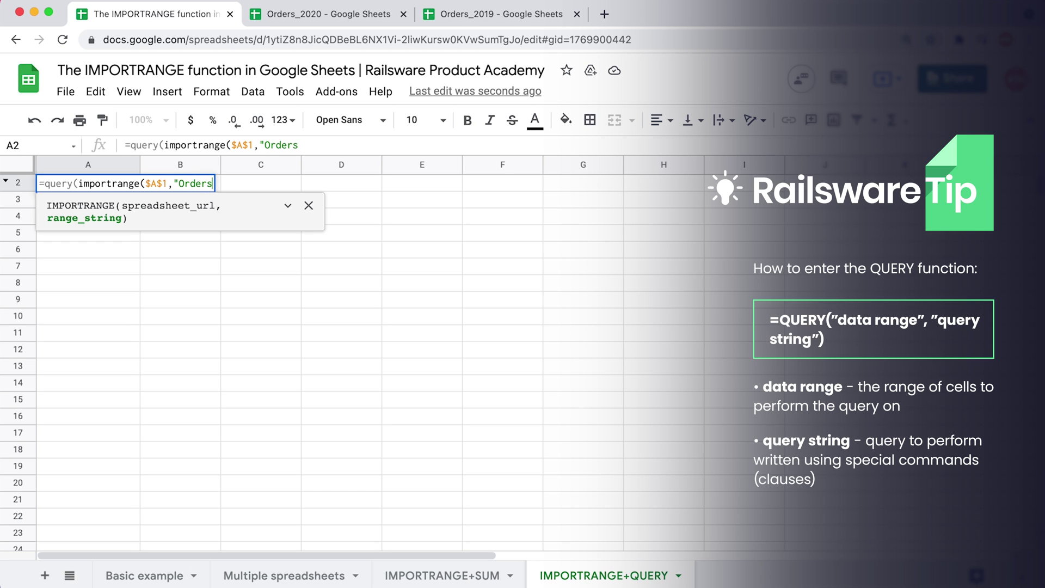
text(_January)
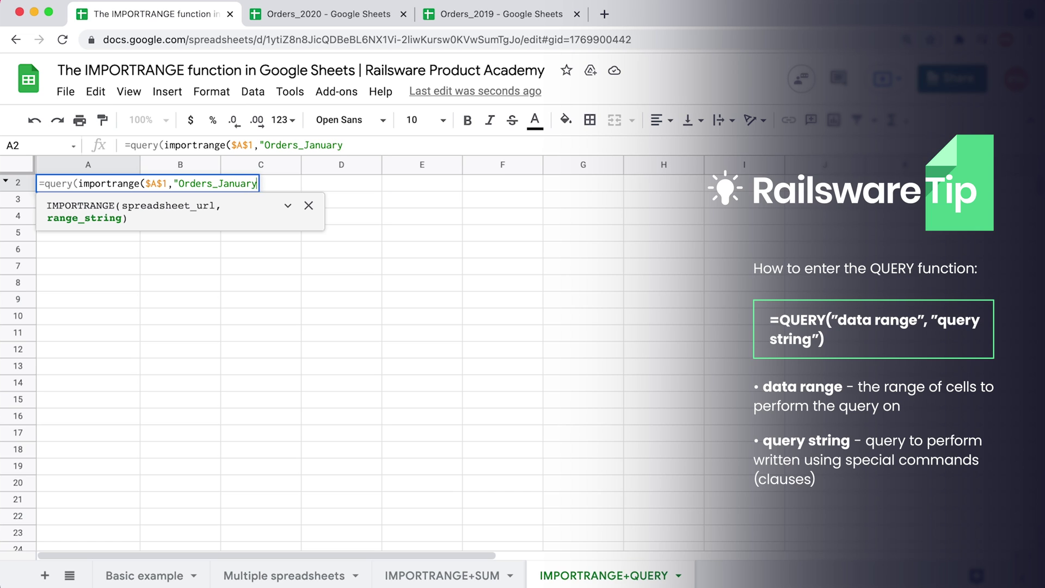
text(!A:G"))
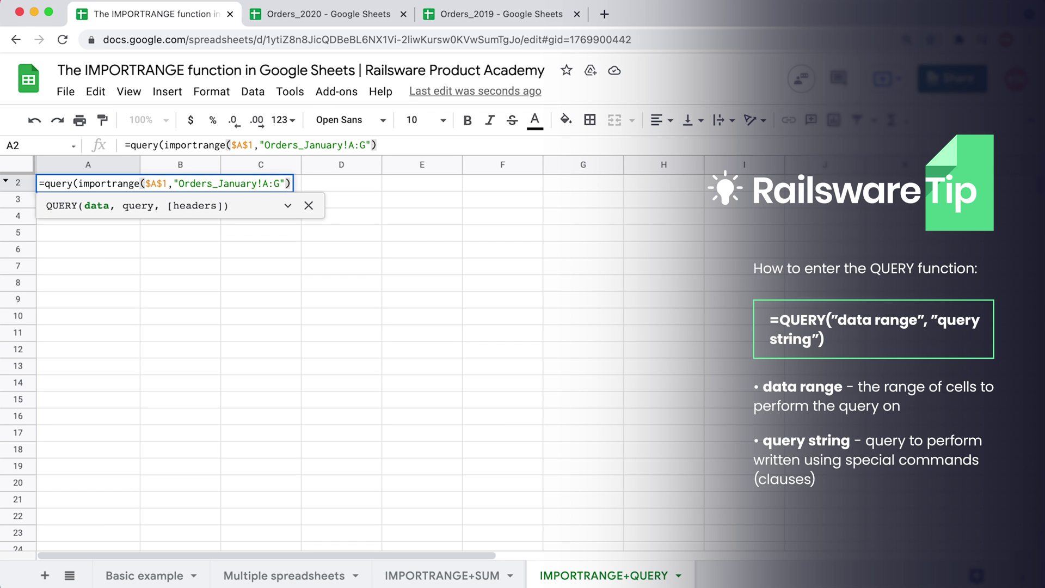
text(, )
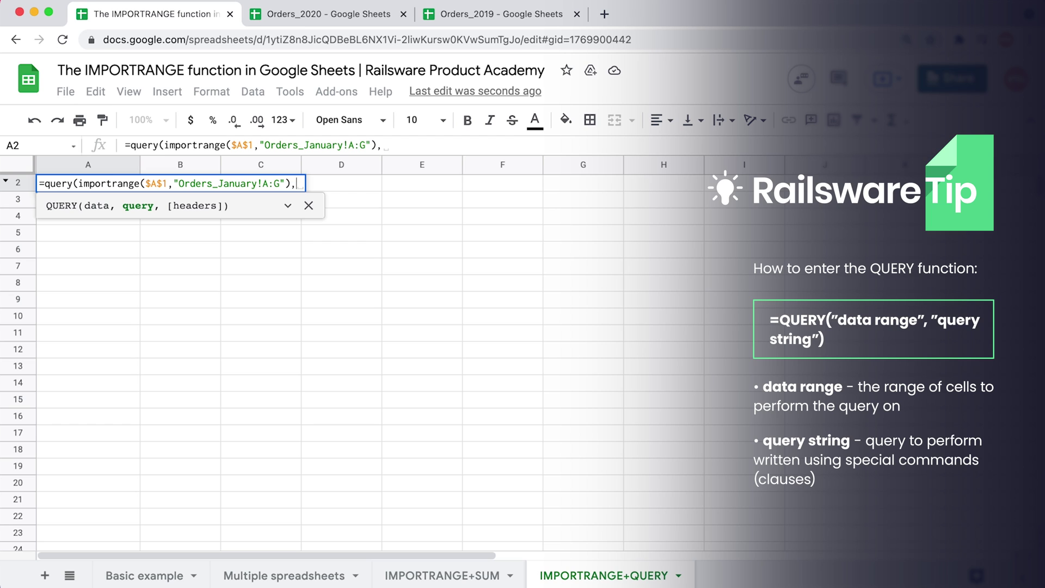
Complete the A2 formula with the query string "select Col3,Col4,Col7" and enter it.
text("select Col)
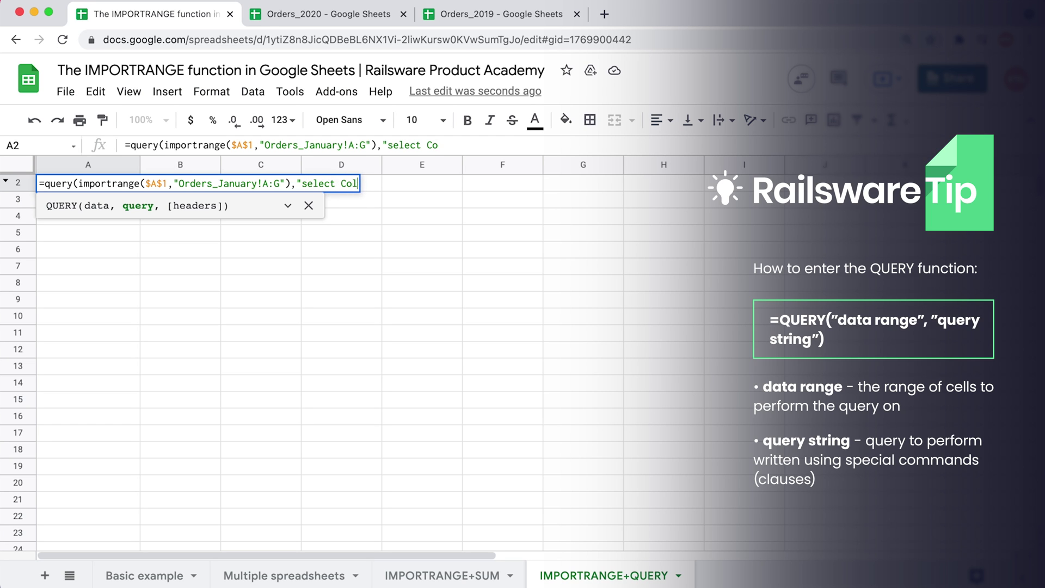
text(3,Col4,Col7)
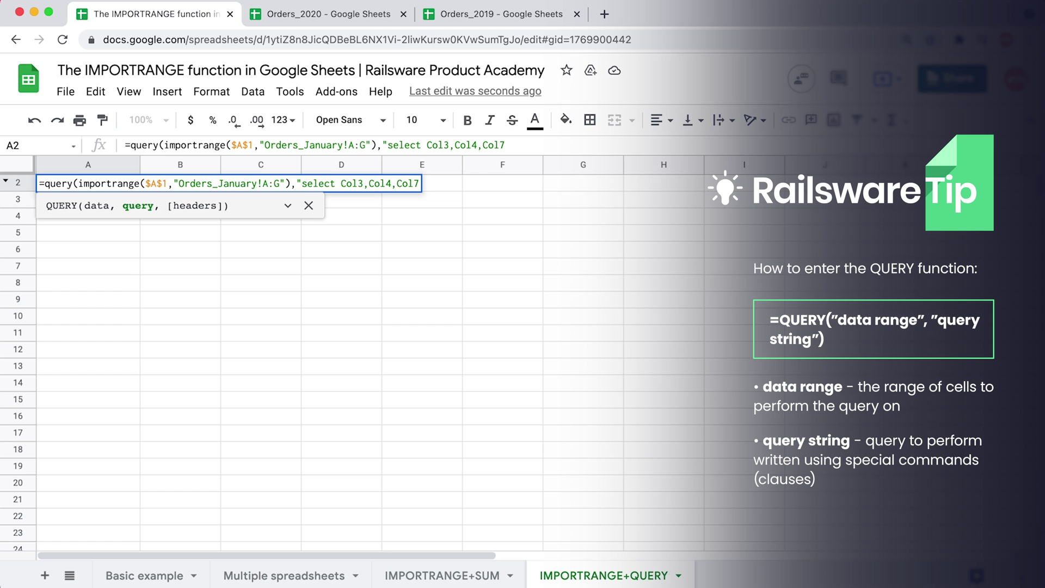
text(")
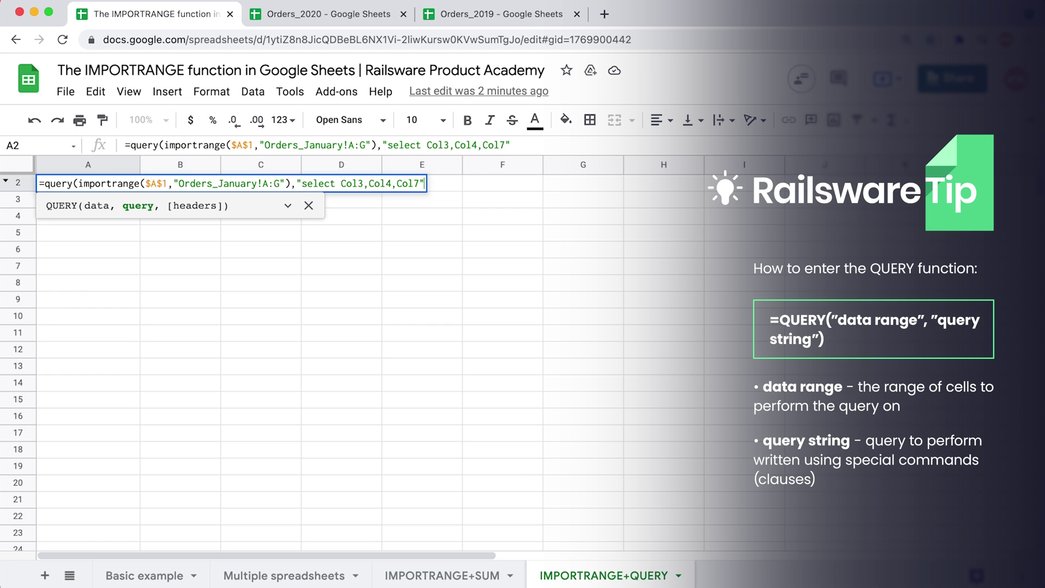
text())
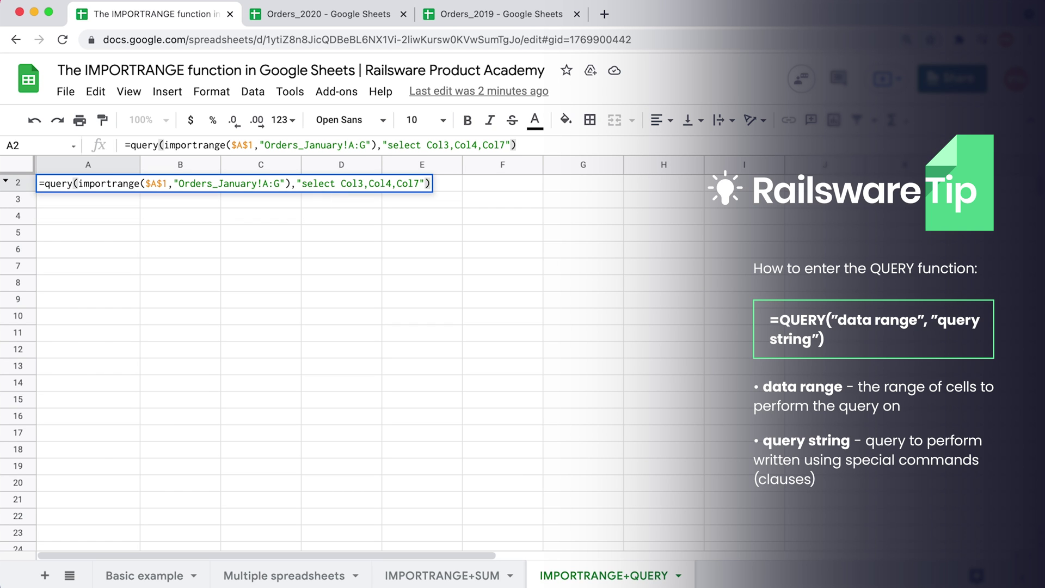
key(Return)
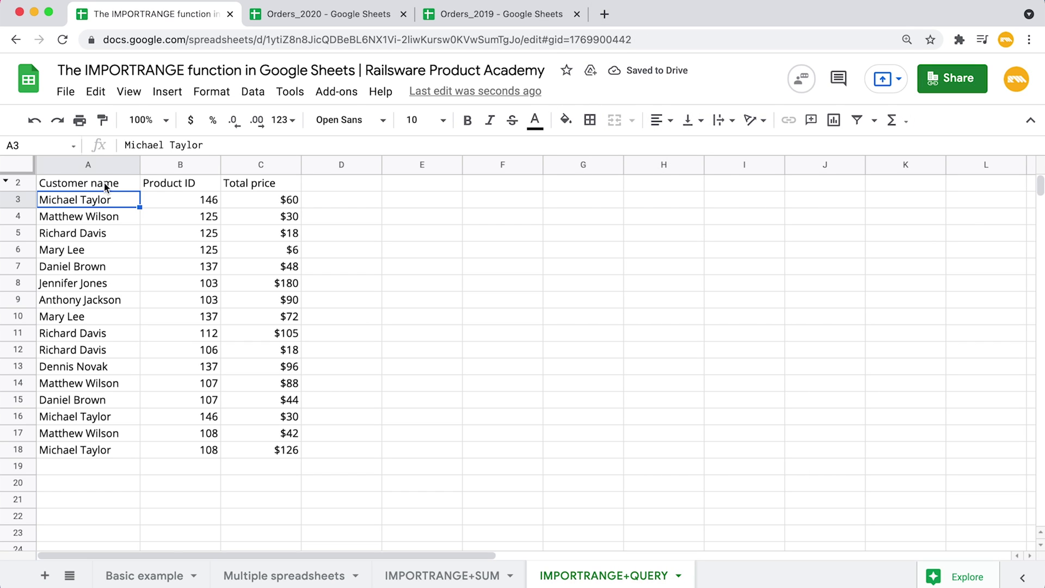
Extend the A2 query string with the condition "where Col7>100".
double_click(98, 184)
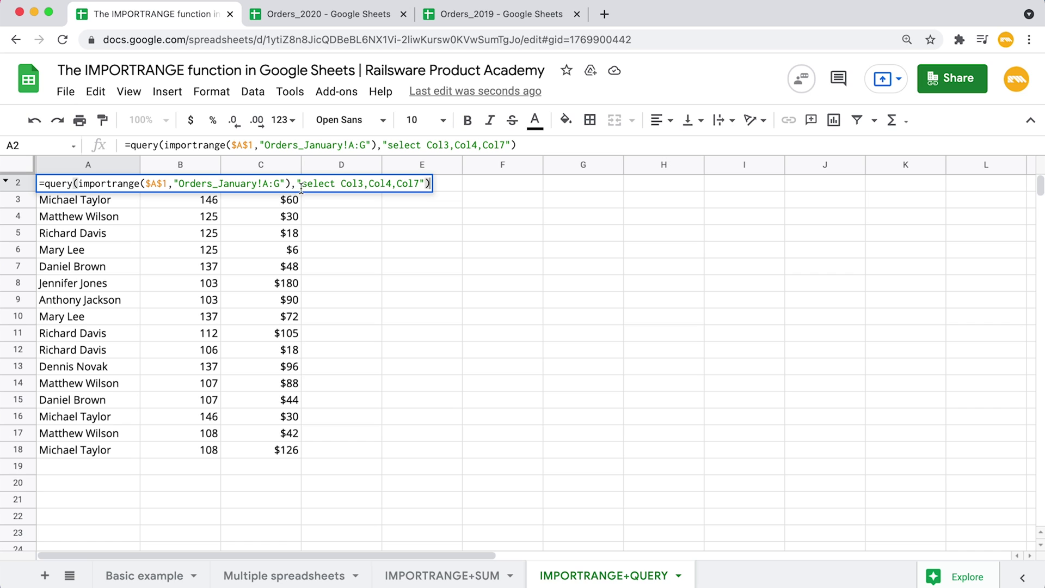
click(419, 183)
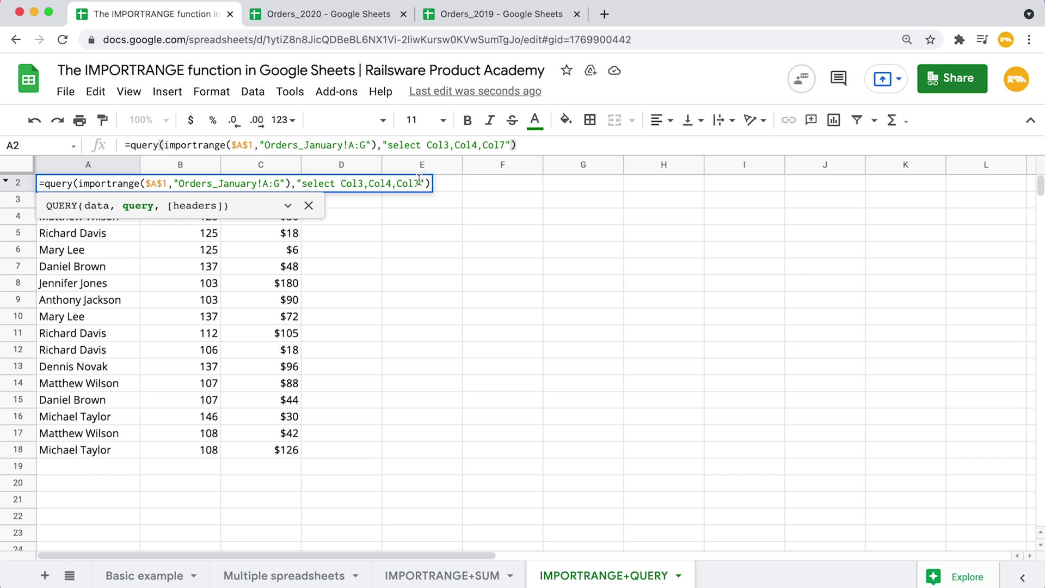
text(where)
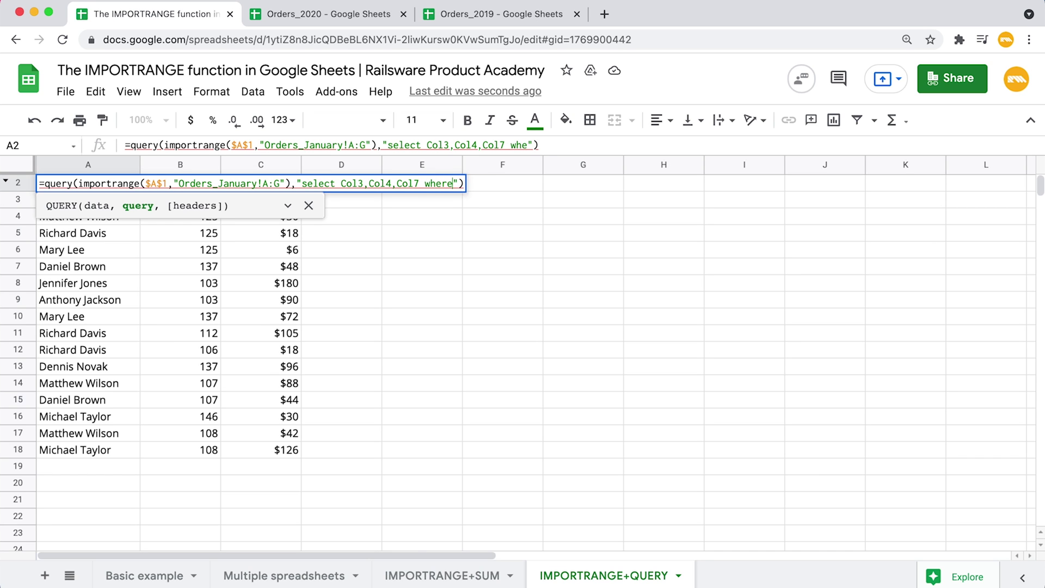
text( Col)
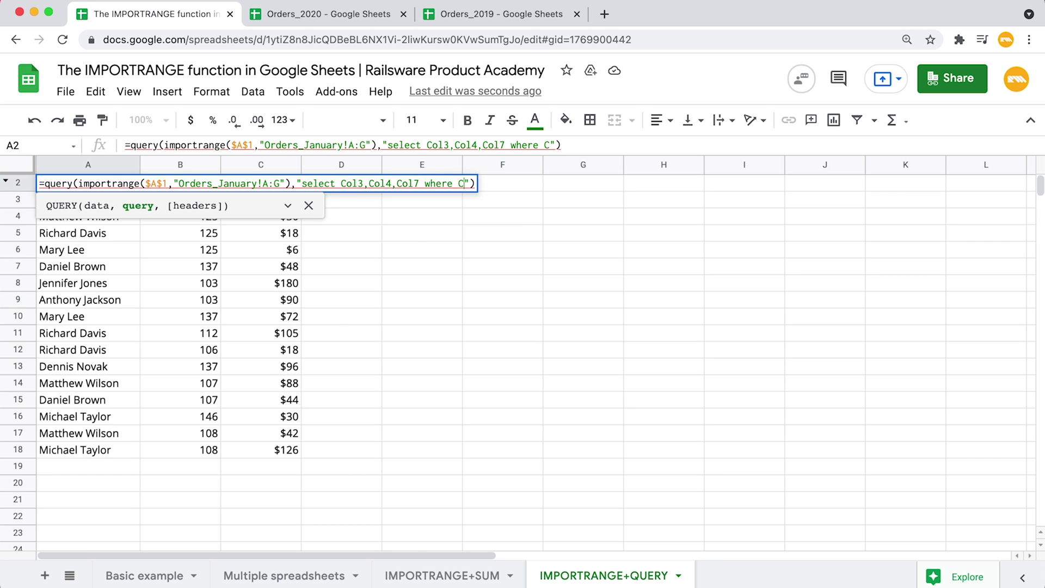
text(7>)
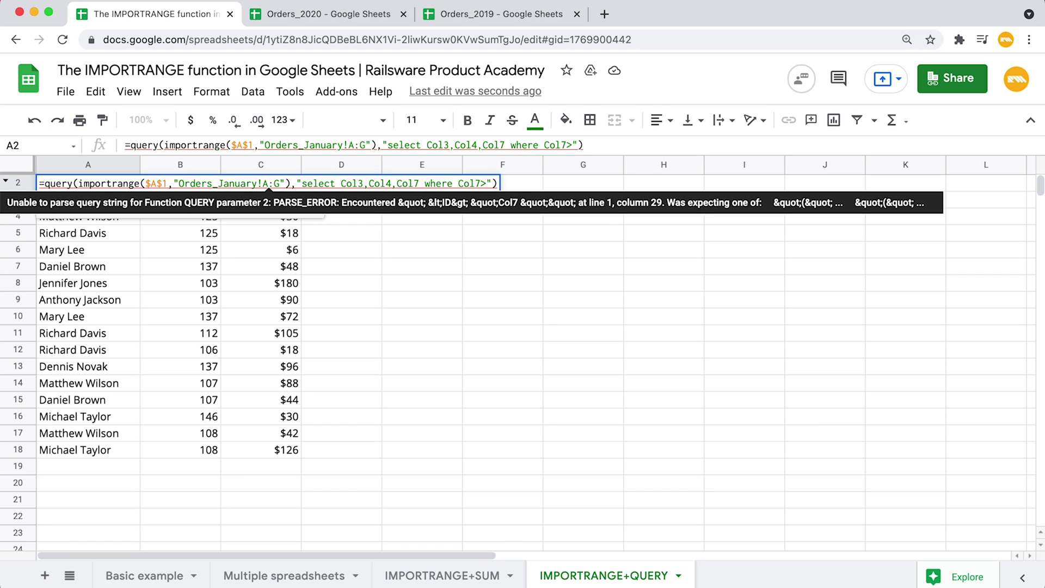
text(10)
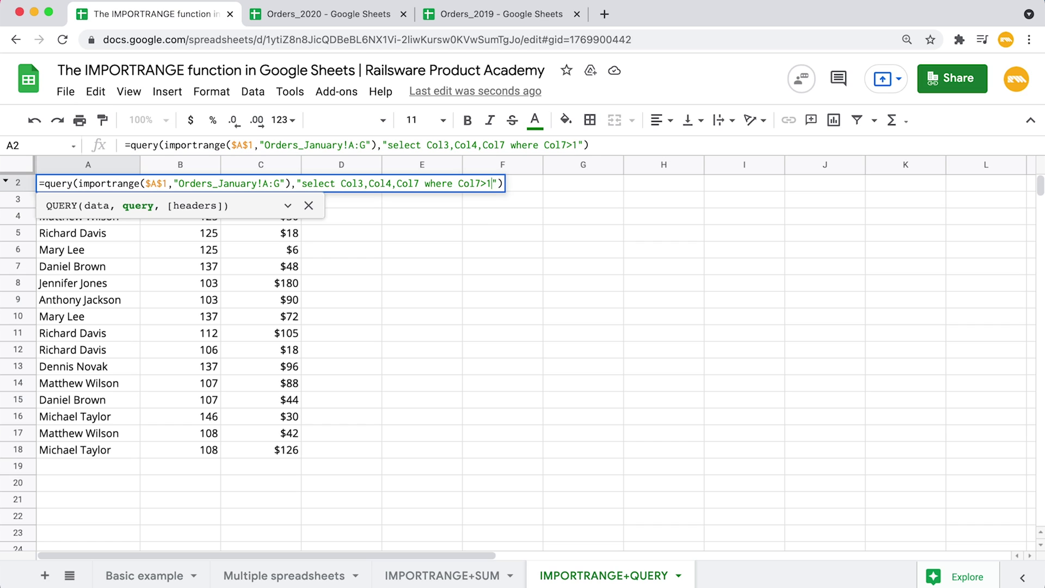
text(0)
key(Return)
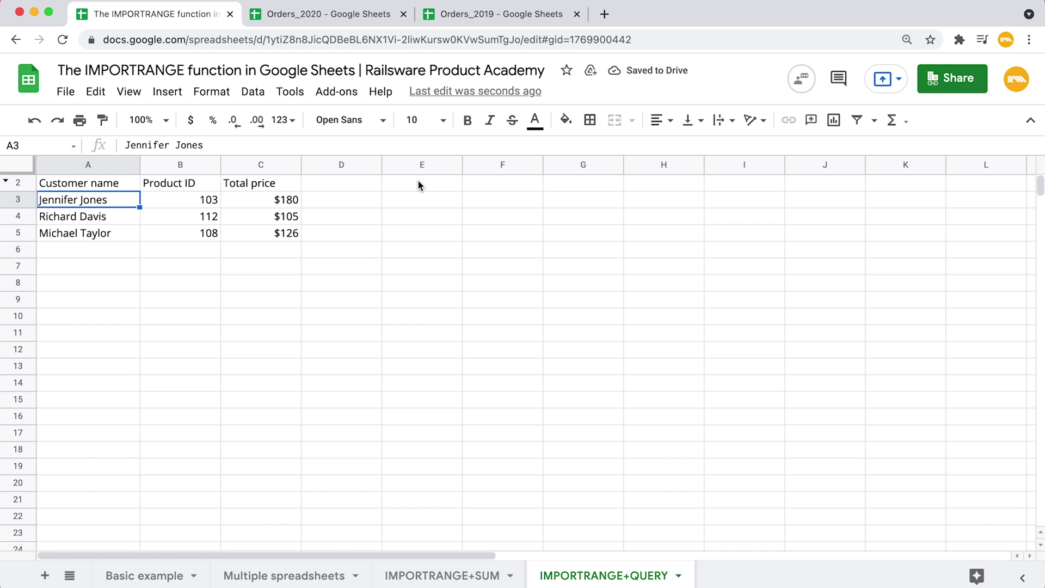
Copy the QUERY formula from A2 into A7.
click(105, 186)
click(88, 268)
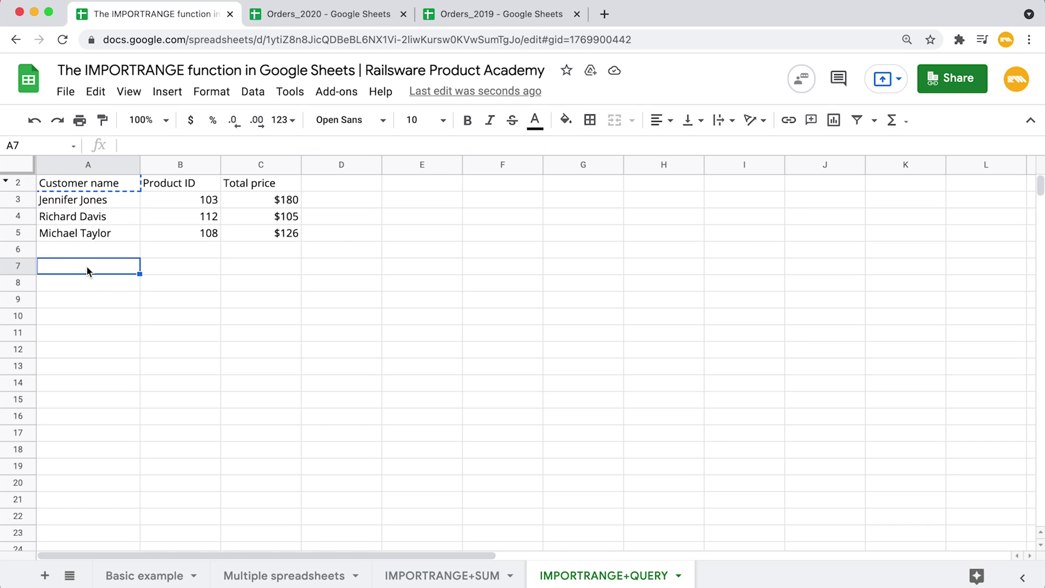
key(super+v)
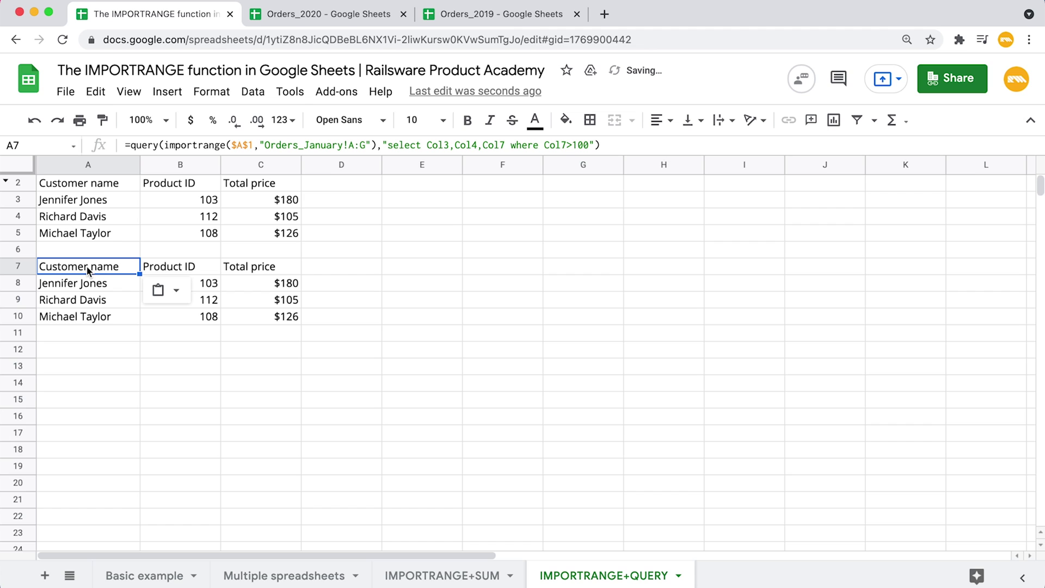
In the A7 query string, replace everything after "select Col3," with sum(Col7).
double_click(87, 269)
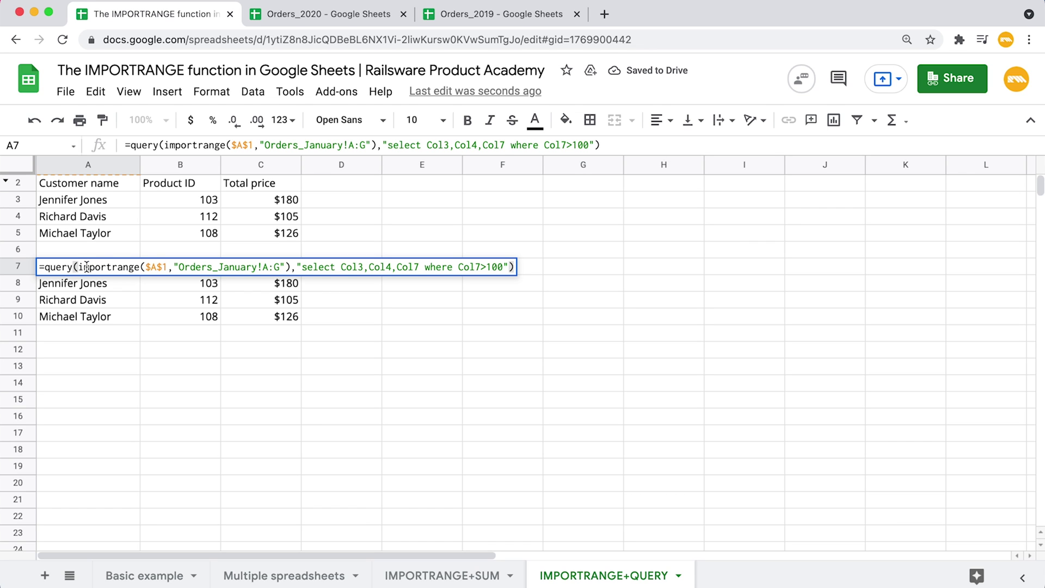
click(369, 268)
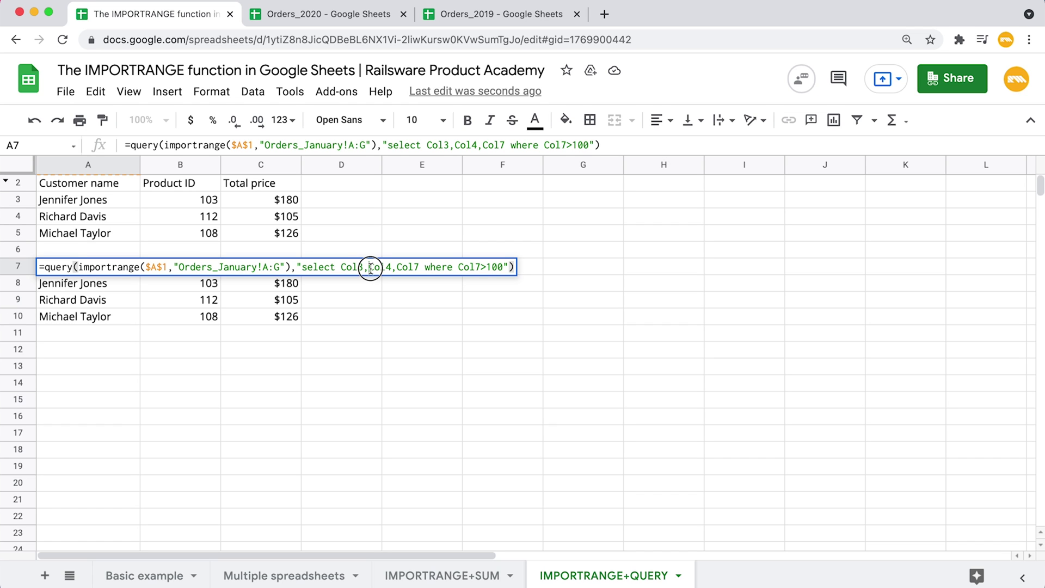
drag(370, 268, 502, 267)
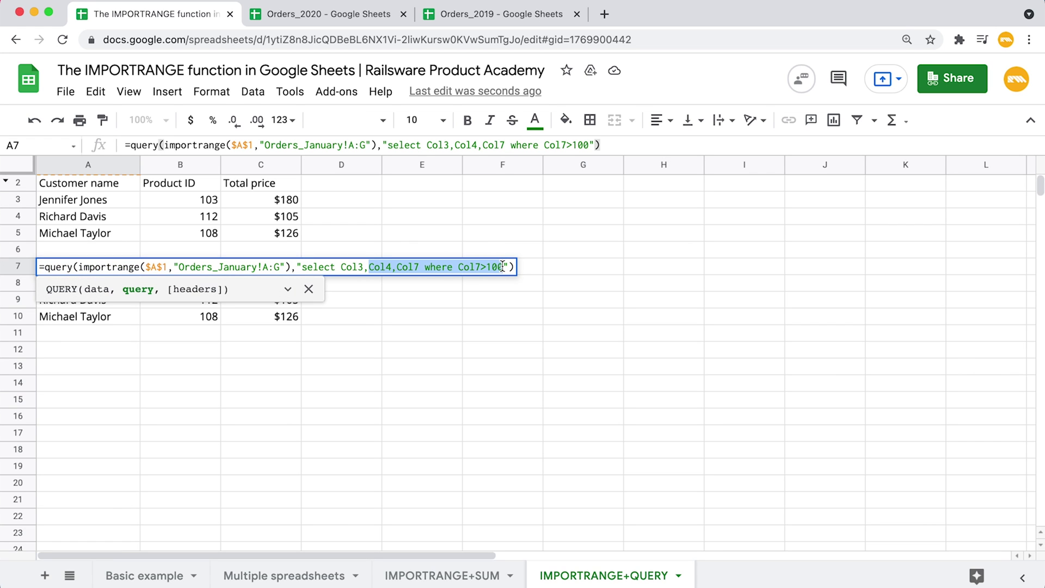
text(s)
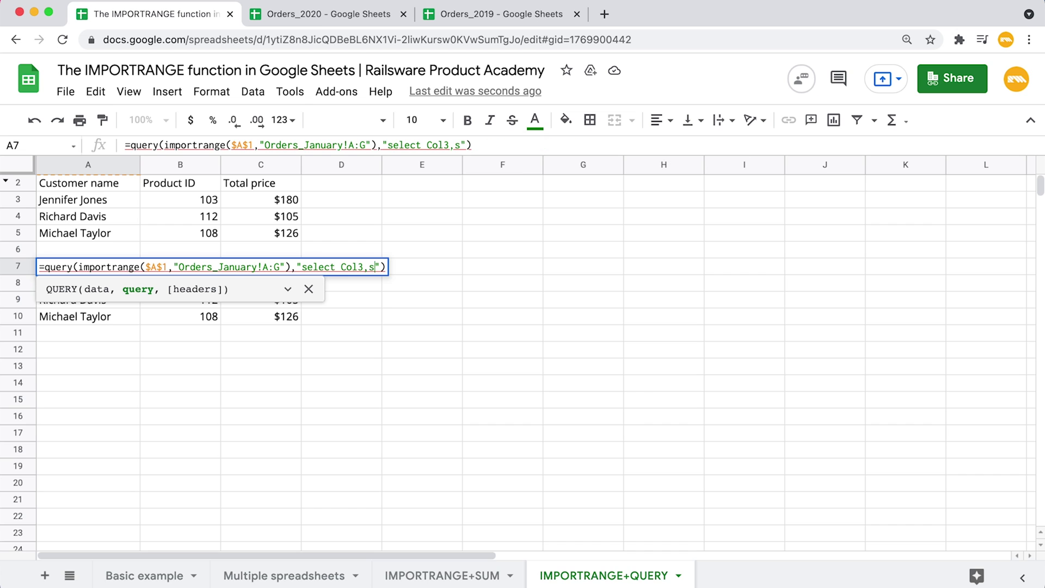
text(um()
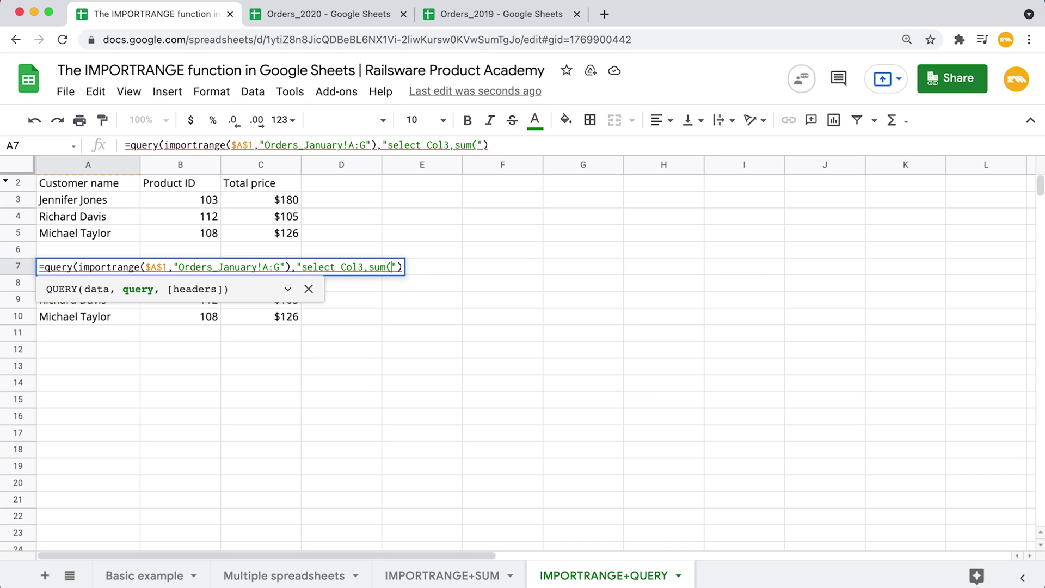
text(Col7)
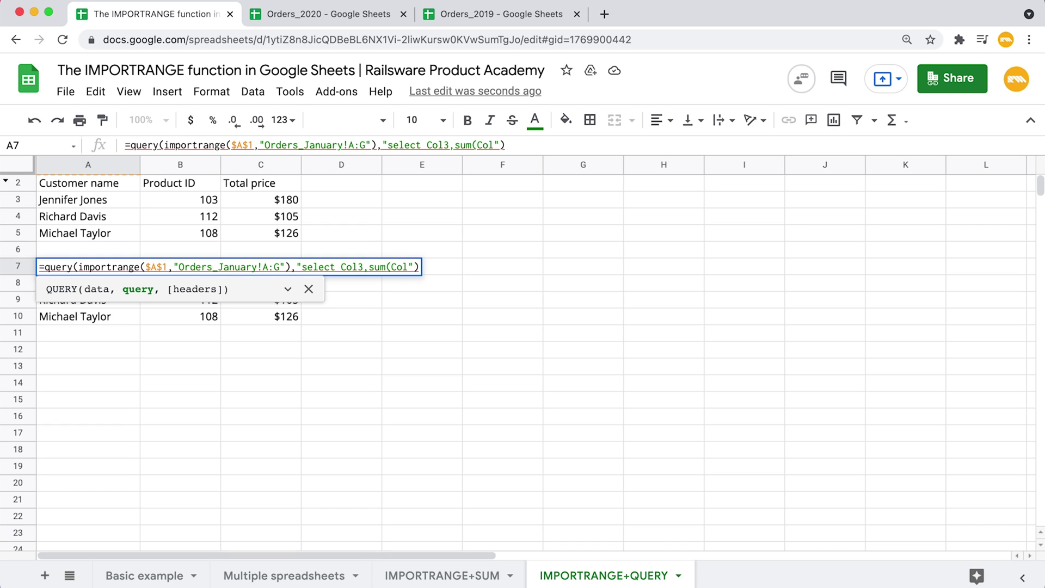
text())
Add a space before sum(Col7) in the A7 query, append "group by Col3" and enter the formula.
click(372, 267)
click(430, 267)
text(group)
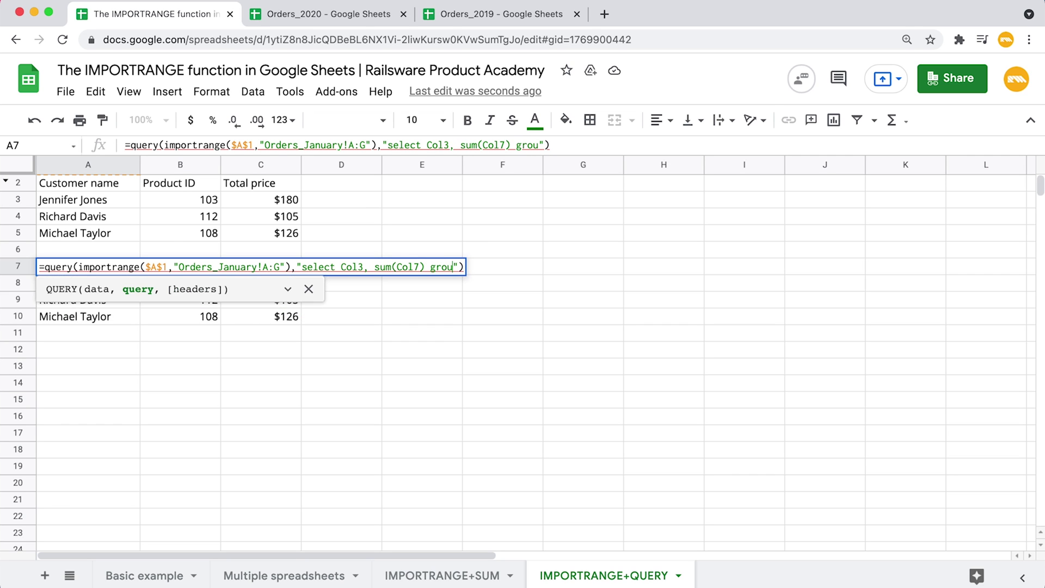
text( by )
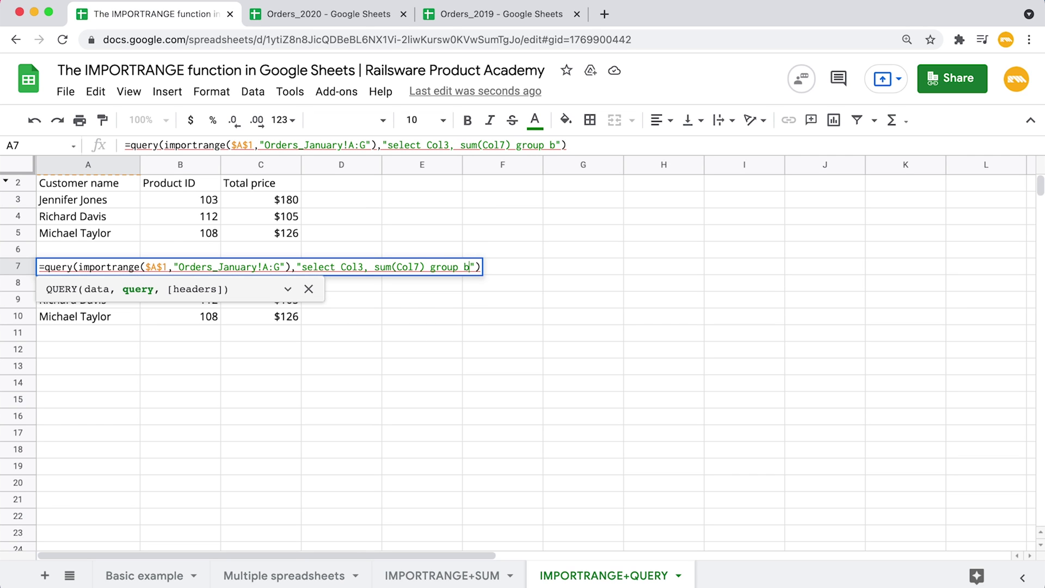
text(Col3)
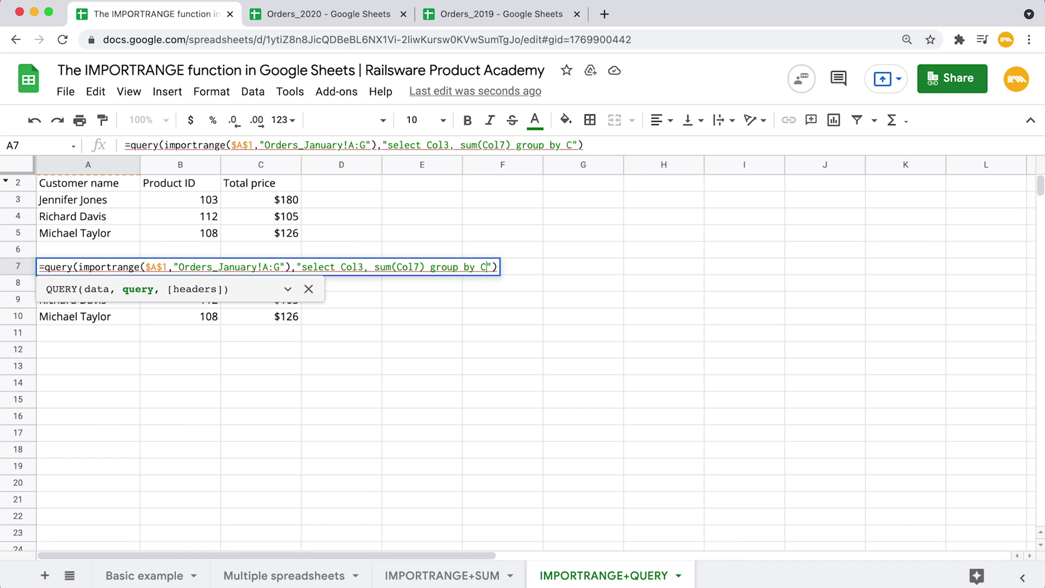
key(Return)
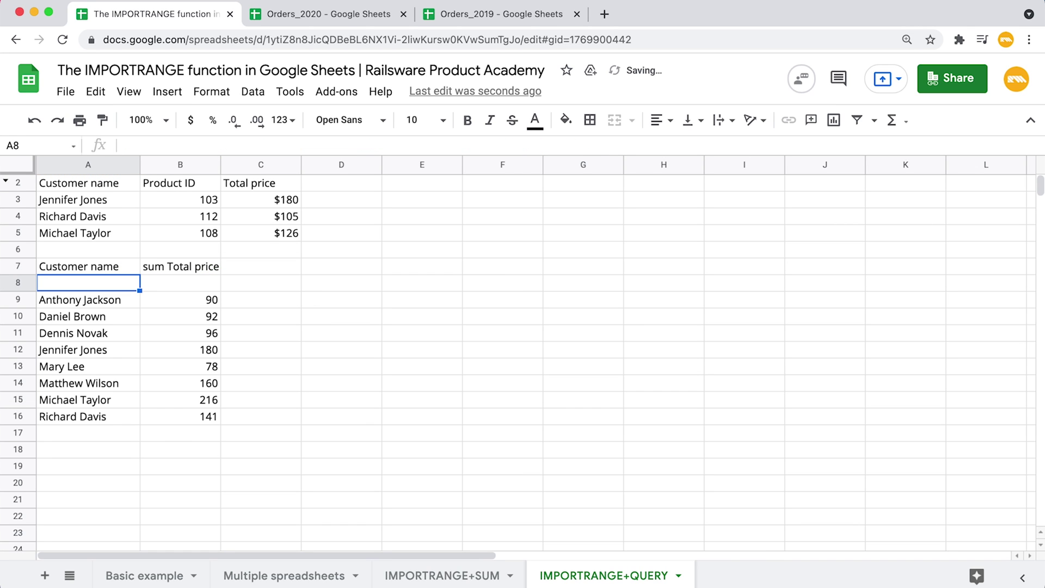